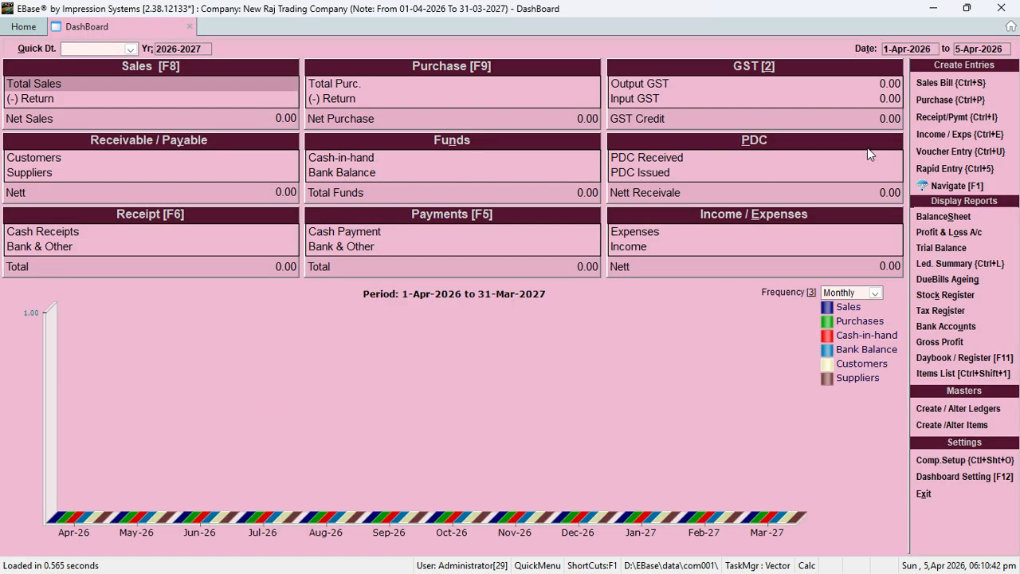
Start a new purchase invoice dated 04-04-2026 with bill number QW213.
{"action": "left_click", "coordinate": [937, 106]}
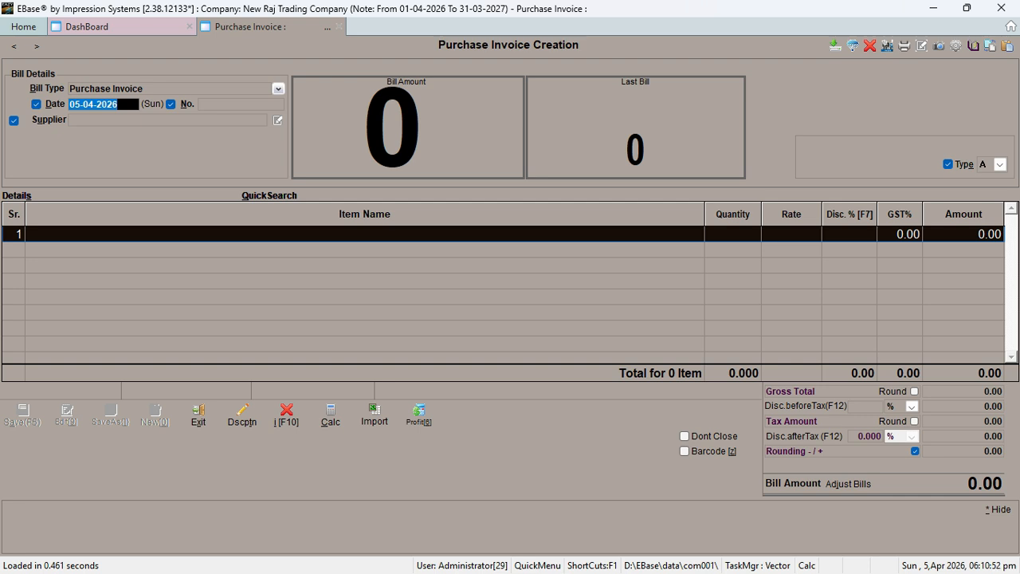
{"action": "type", "text": "04"}
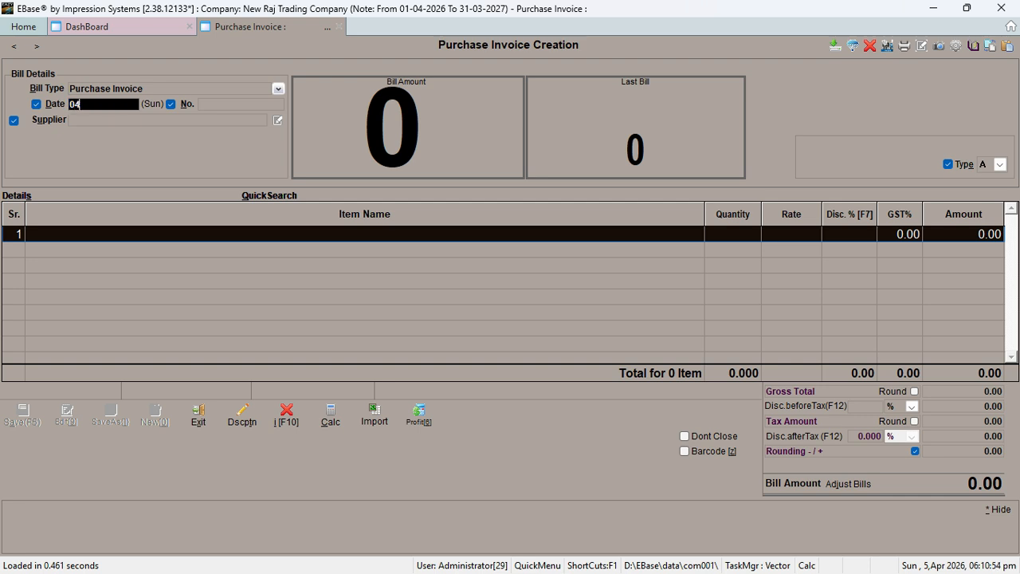
{"action": "type", "text": ".04.2026"}
{"action": "key", "text": "Return"}
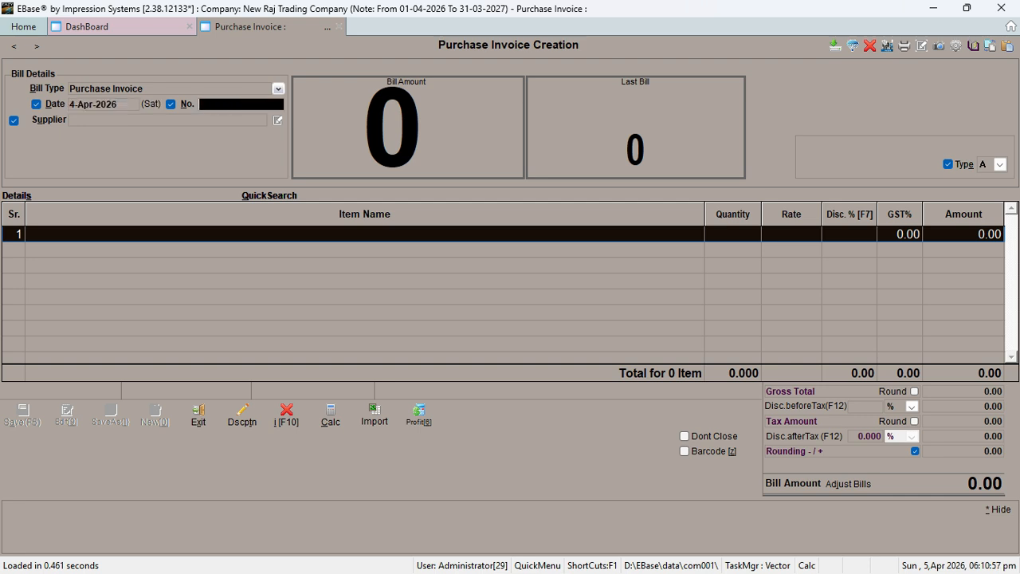
{"action": "type", "text": "QW213"}
{"action": "key", "text": "Return"}
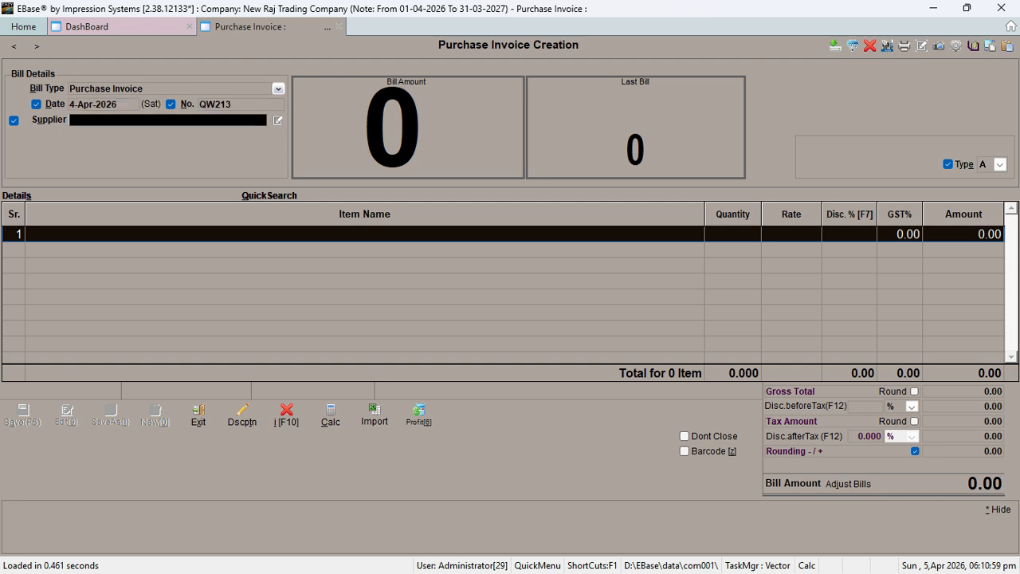
Create a new ledger account from the supplier list, named ABC Supplier and placed in the Suppliers group.
{"action": "key", "text": "Down"}
{"action": "key", "text": "Down"}
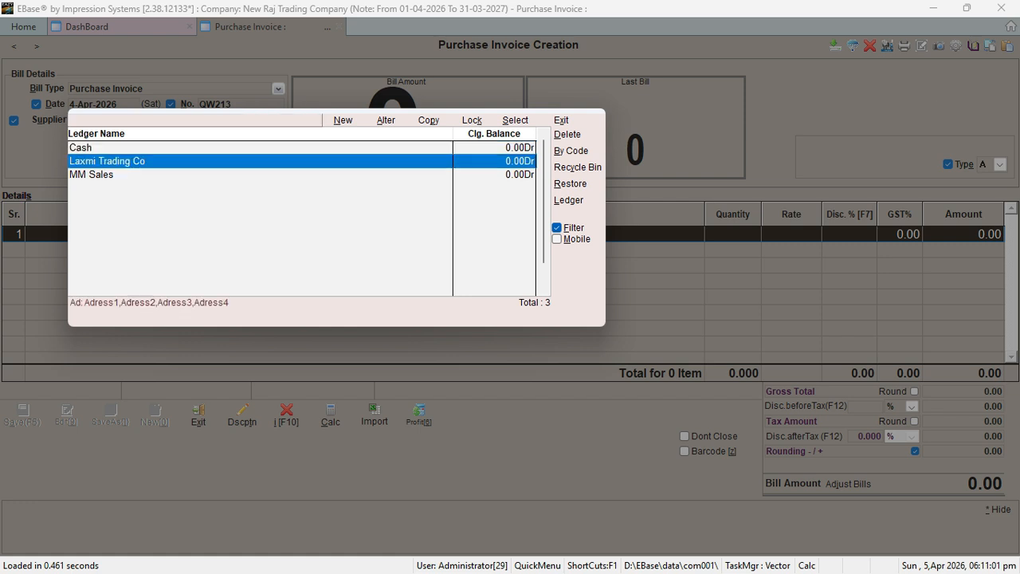
{"action": "key", "text": "Up"}
{"action": "key", "text": "Up"}
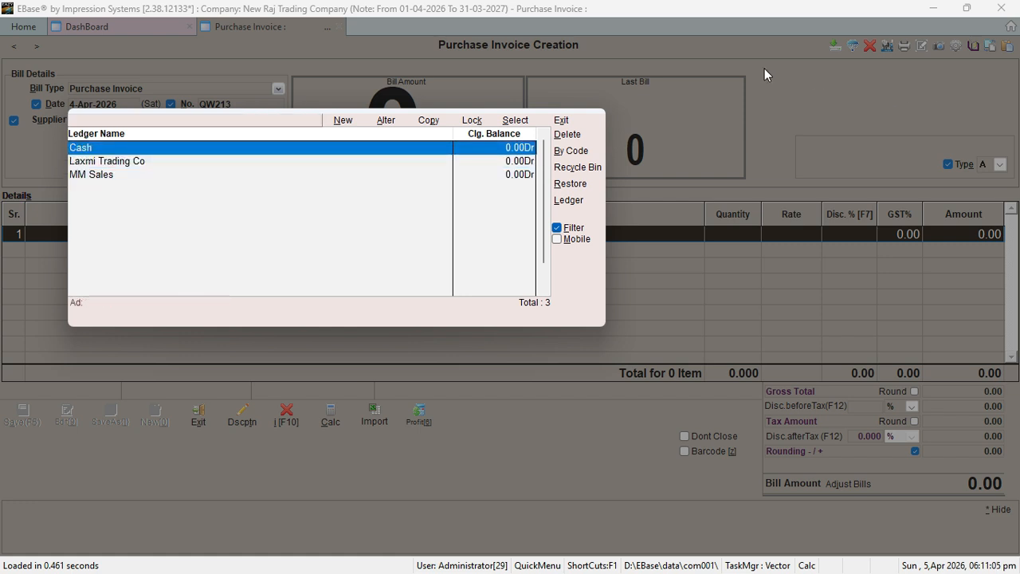
{"action": "left_click", "coordinate": [342, 120]}
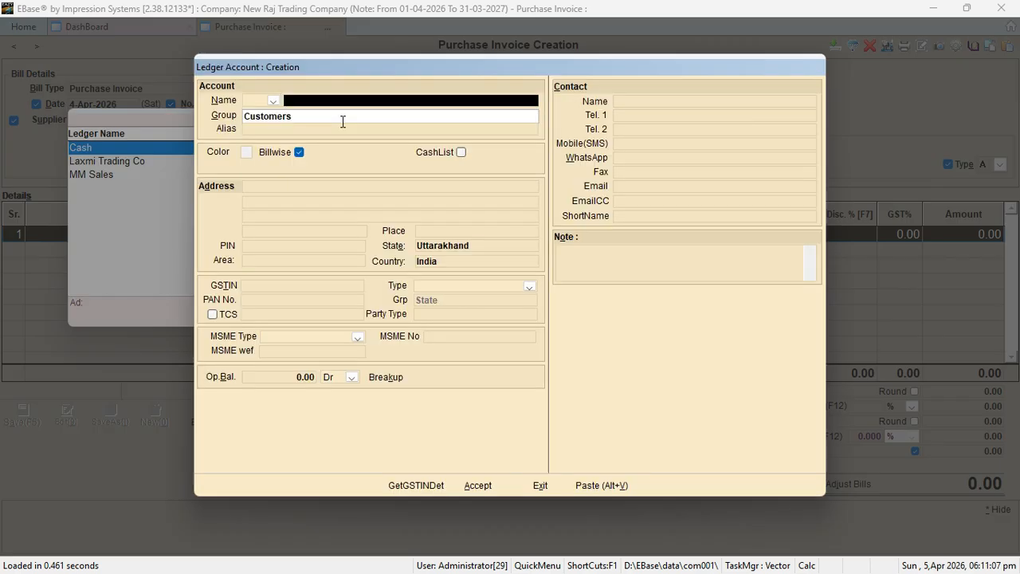
{"action": "type", "text": "ABC Supplier"}
{"action": "key", "text": "Return"}
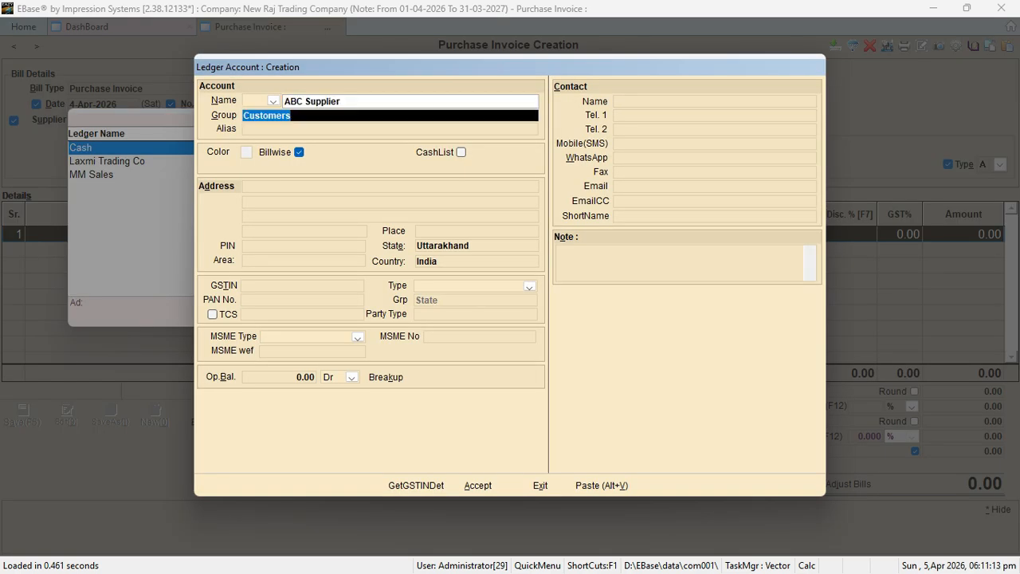
{"action": "type", "text": "su"}
{"action": "key", "text": "Return"}
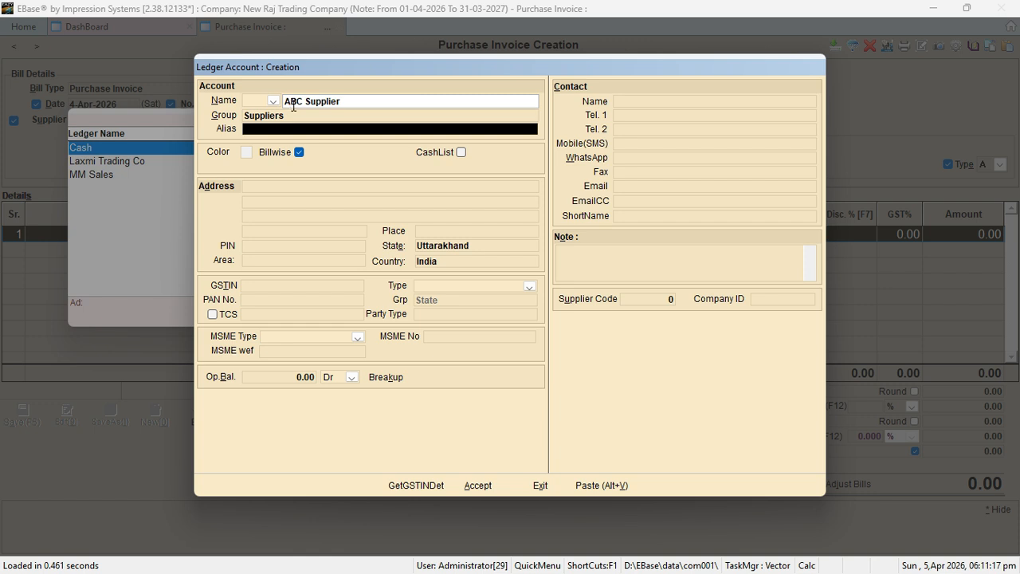
Save the new ledger with GST type Unregistered and use it as the invoice's supplier, keeping rate type A.
{"action": "left_click", "coordinate": [264, 184]}
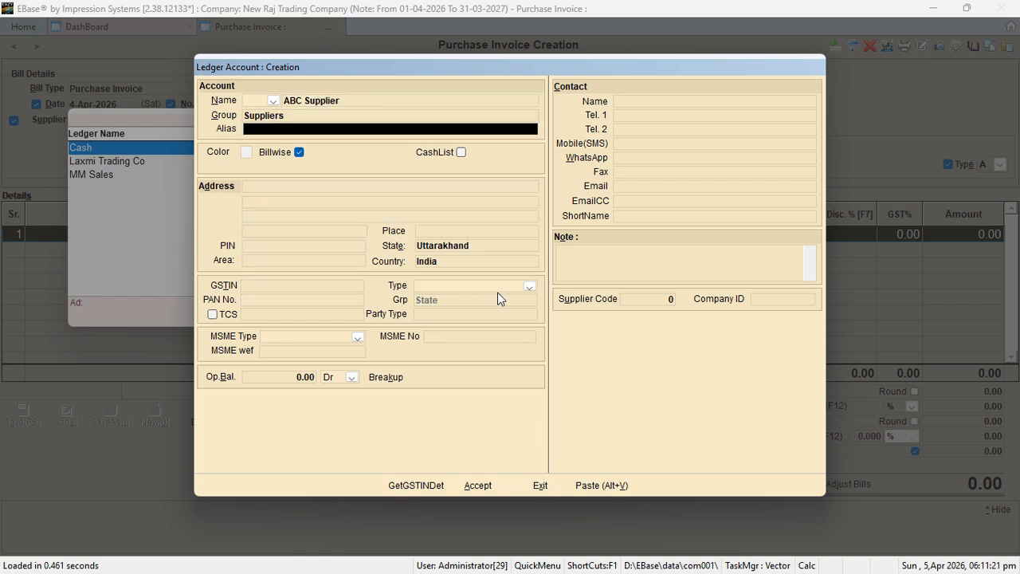
{"action": "left_click", "coordinate": [531, 290]}
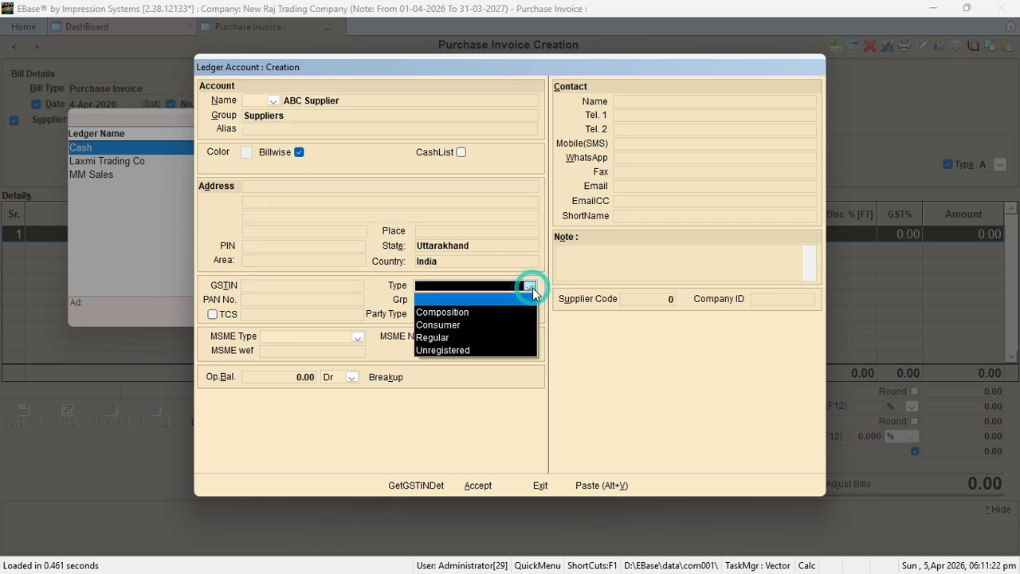
{"action": "left_click", "coordinate": [471, 349]}
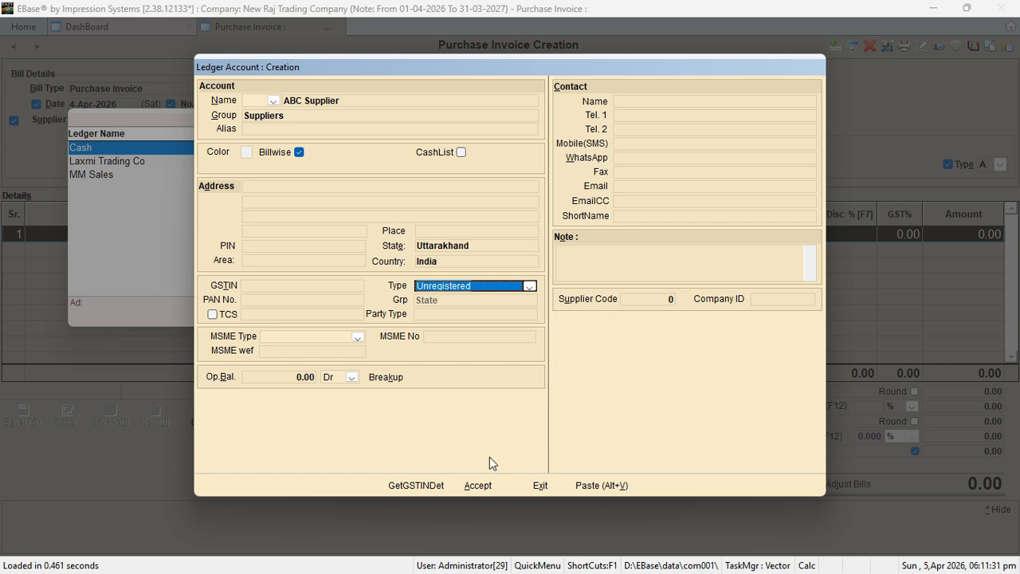
{"action": "left_click", "coordinate": [478, 484]}
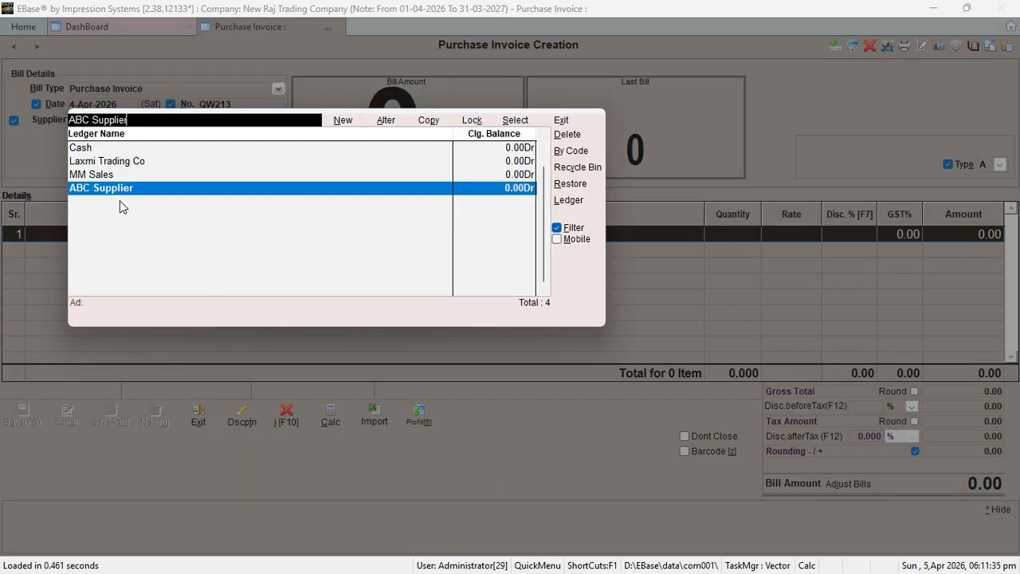
{"action": "key", "text": "Return"}
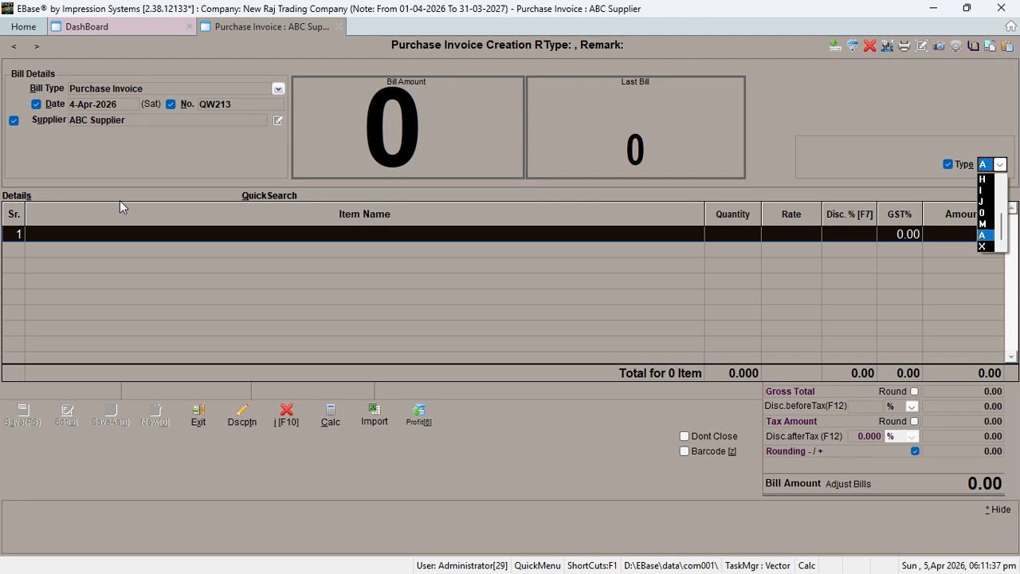
{"action": "key", "text": "Return"}
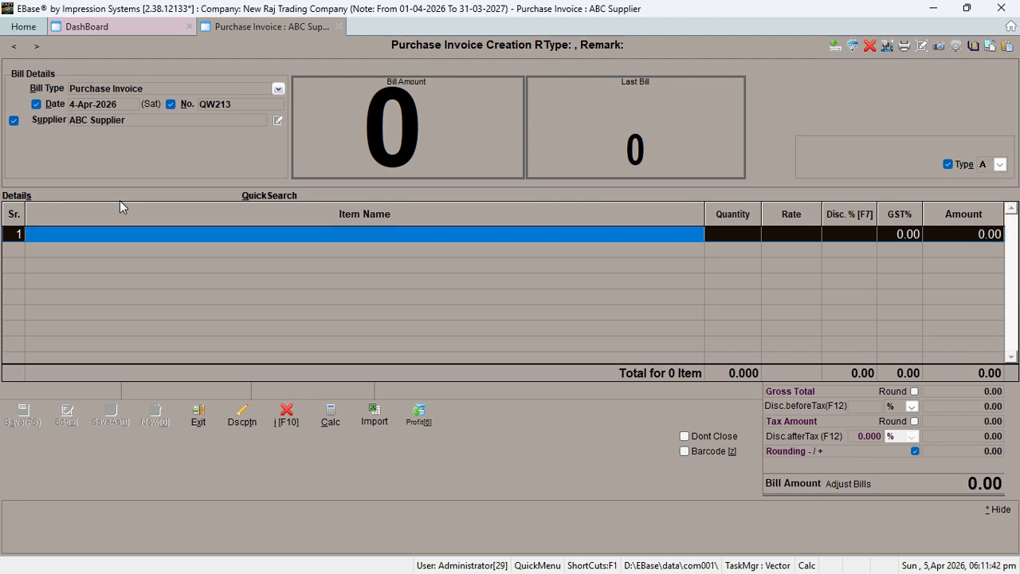
Add 1MM Greenlam 107 Sud as the first invoice item with quantity 1, accepting the default rate.
{"action": "key", "text": "Return"}
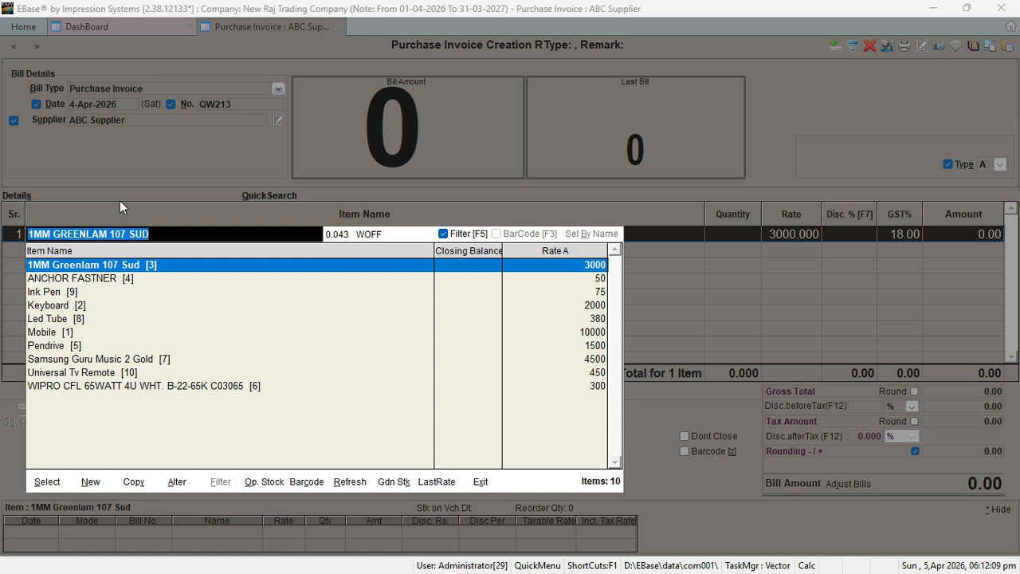
{"action": "key", "text": "Return"}
{"action": "type", "text": "1"}
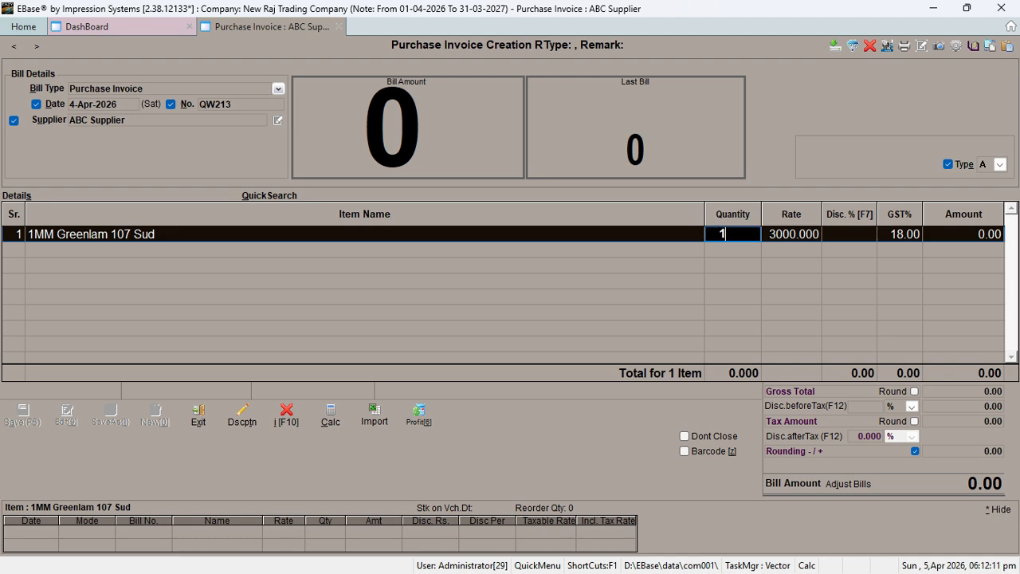
{"action": "key", "text": "Return"}
{"action": "key", "text": "Return"}
{"action": "key", "text": "Return"}
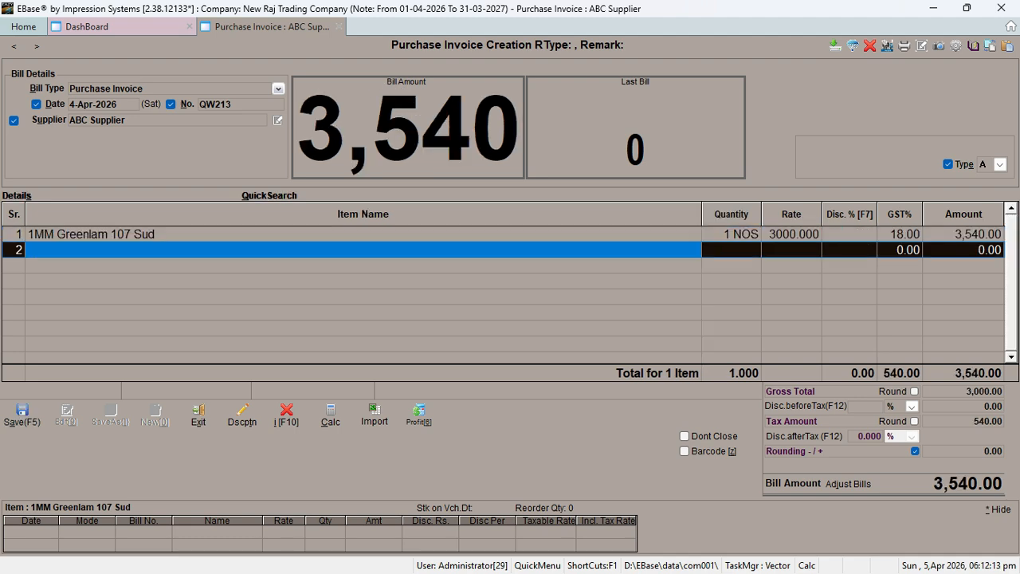
Add ANCHOR FASTNER as the second invoice item with quantity 5, accepting the default rate.
{"action": "key", "text": "Return"}
{"action": "key", "text": "Down"}
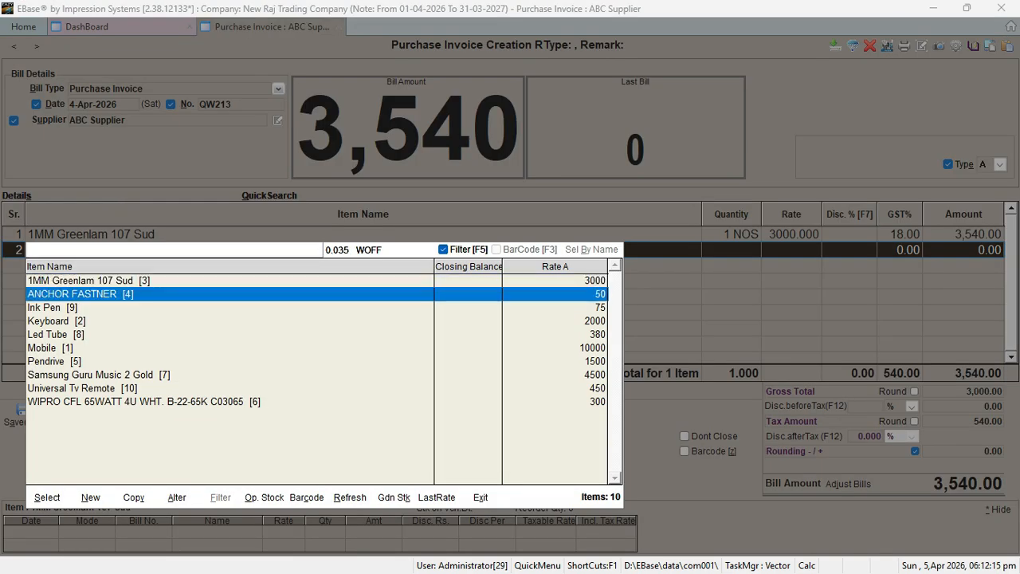
{"action": "key", "text": "Return"}
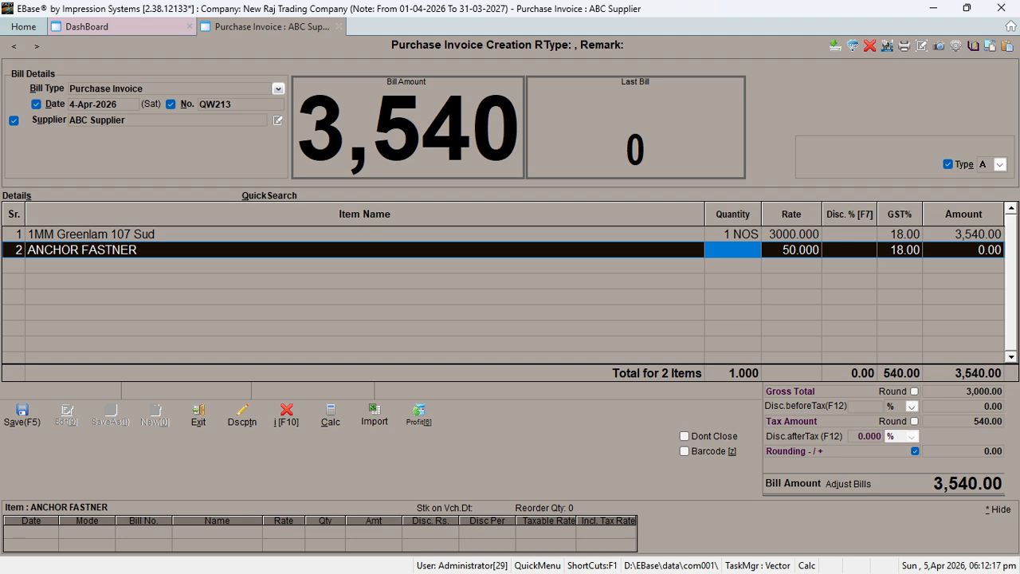
{"action": "type", "text": "5"}
{"action": "key", "text": "Return"}
{"action": "key", "text": "Return"}
{"action": "key", "text": "Return"}
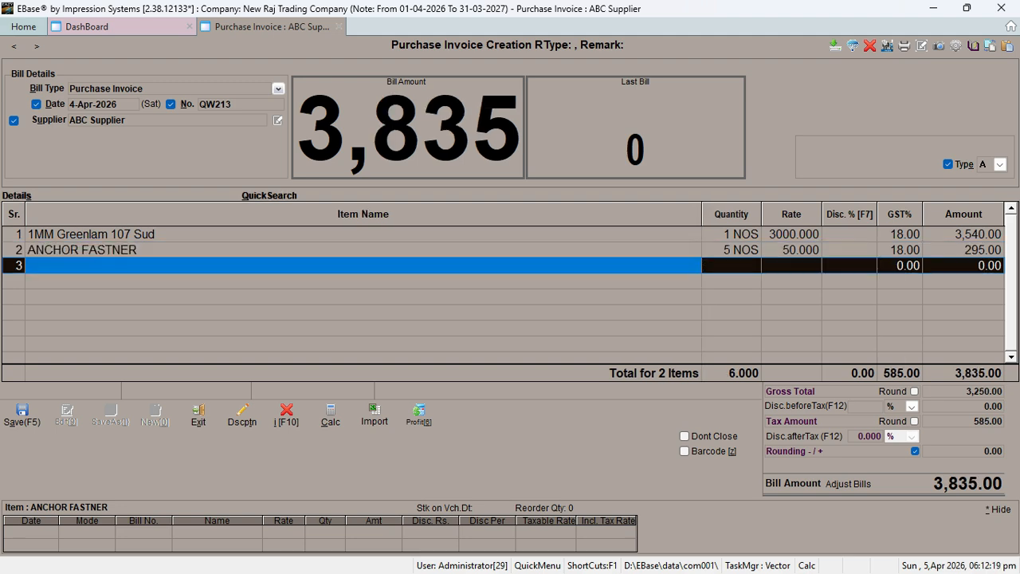
Add Ink Pen as the third invoice item with quantity 10, accepting the default rate.
{"action": "key", "text": "Return"}
{"action": "key", "text": "Down"}
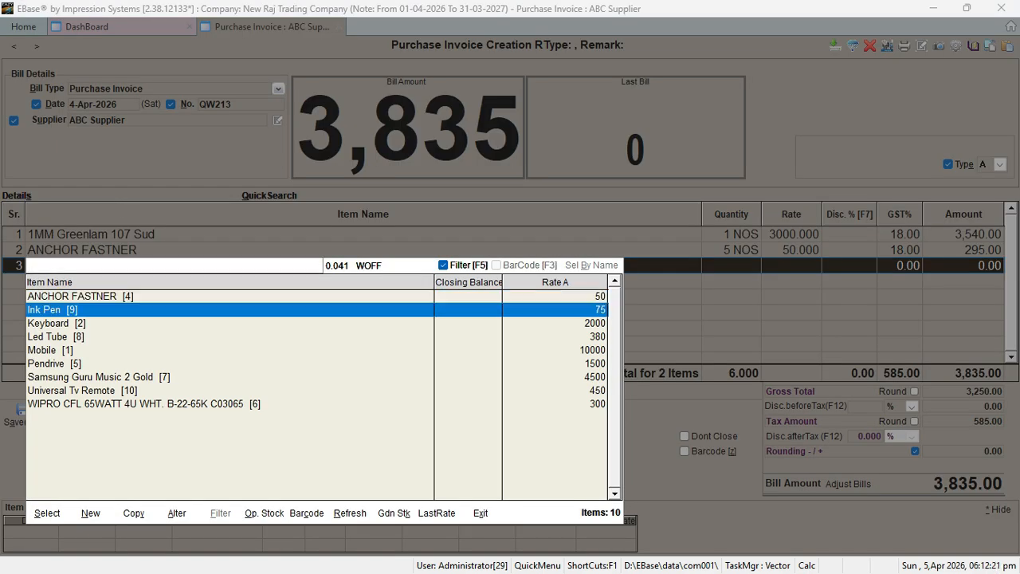
{"action": "key", "text": "Return"}
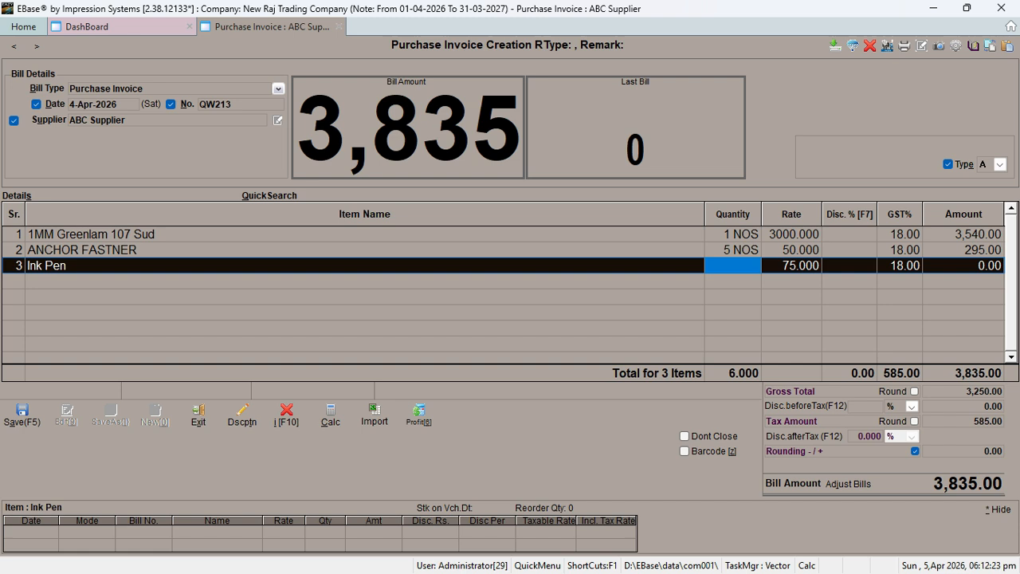
{"action": "type", "text": "10"}
{"action": "key", "text": "Return"}
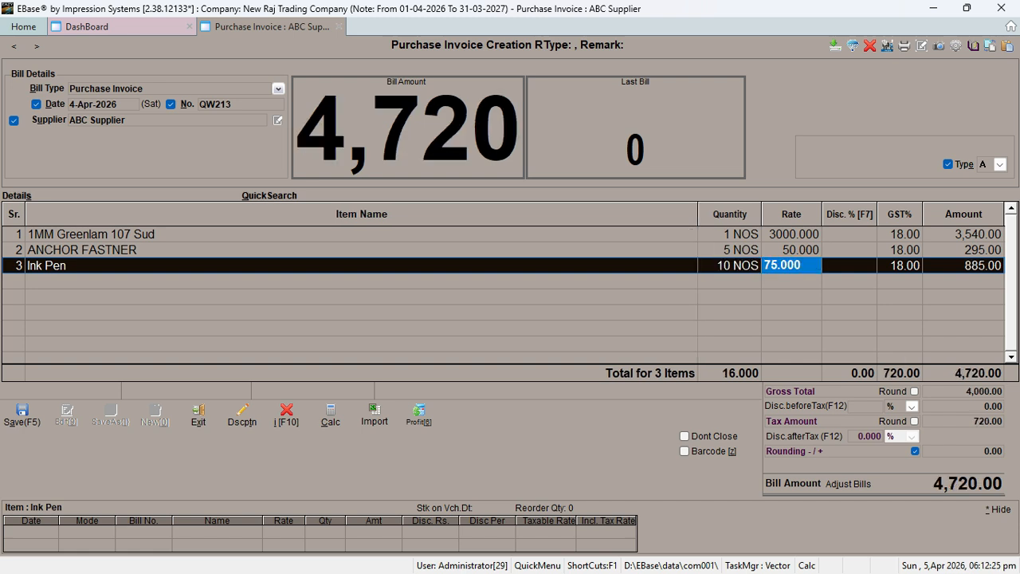
{"action": "key", "text": "Return"}
Create a new item named Mic from the fourth row's item list and set its basic unit to NOS.
{"action": "key", "text": "Return"}
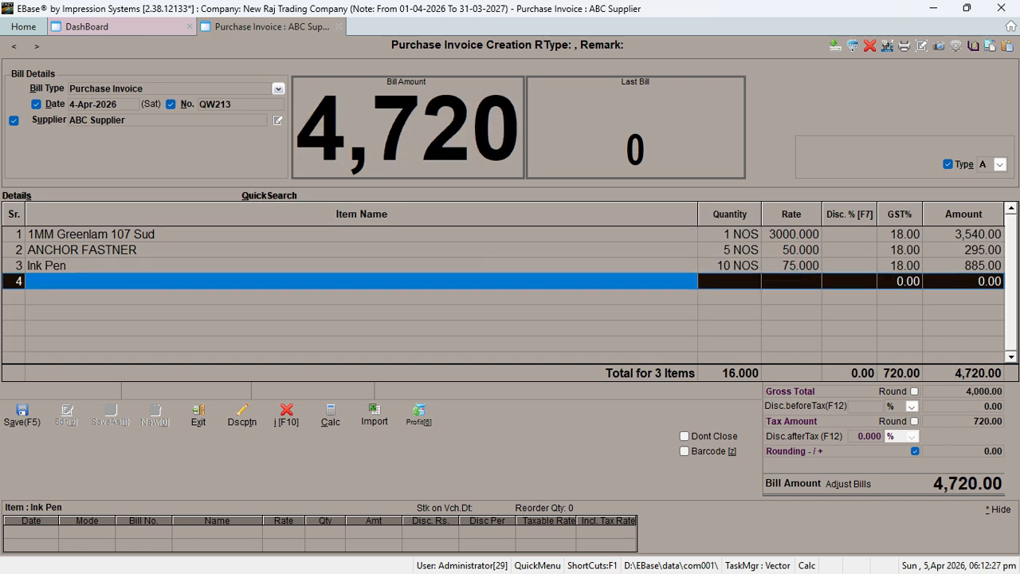
{"action": "key", "text": "Return"}
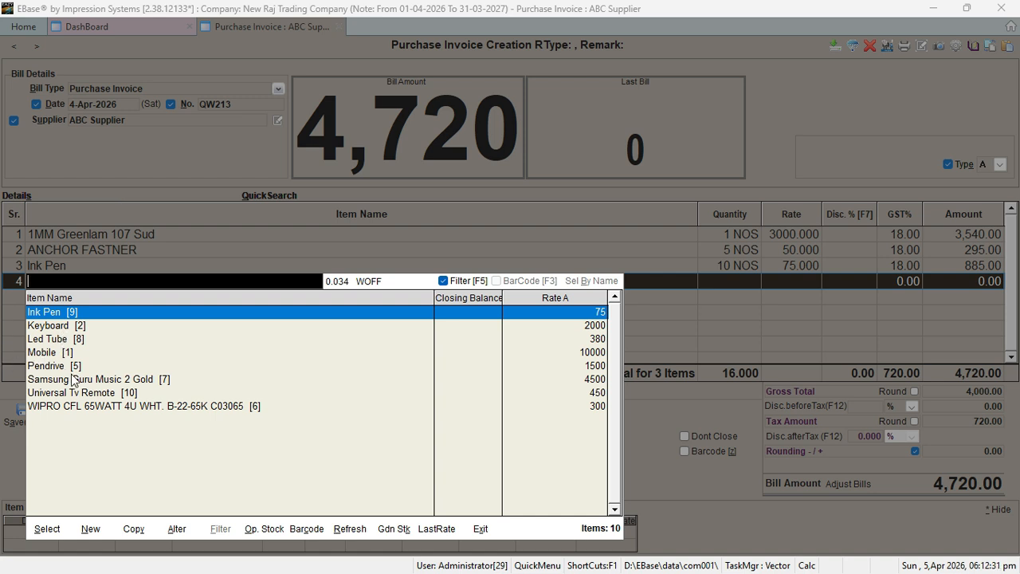
{"action": "left_click", "coordinate": [90, 529]}
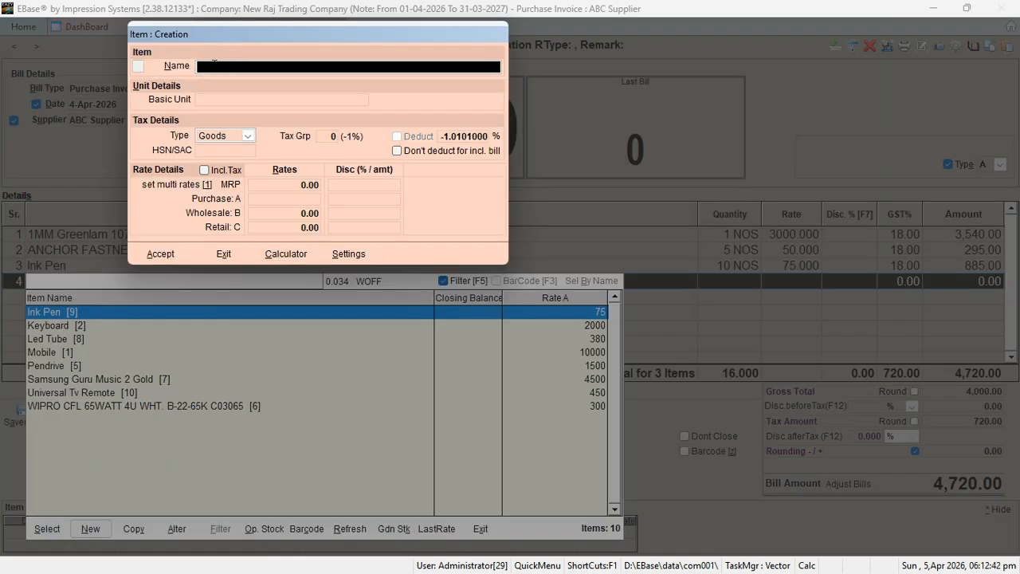
{"action": "type", "text": "Mic"}
{"action": "key", "text": "Return"}
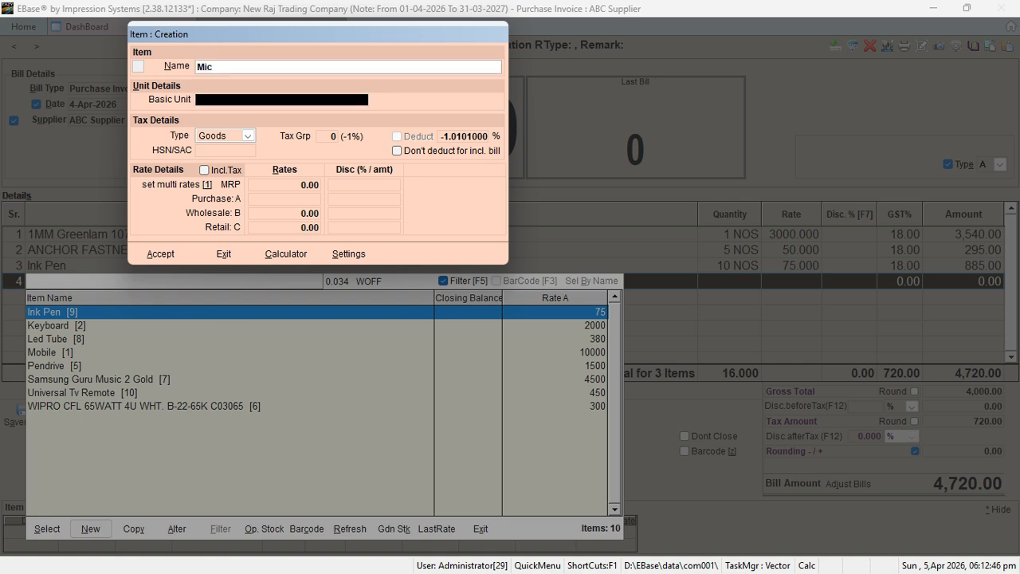
{"action": "key", "text": "Return"}
{"action": "key", "text": "Down"}
{"action": "key", "text": "Up"}
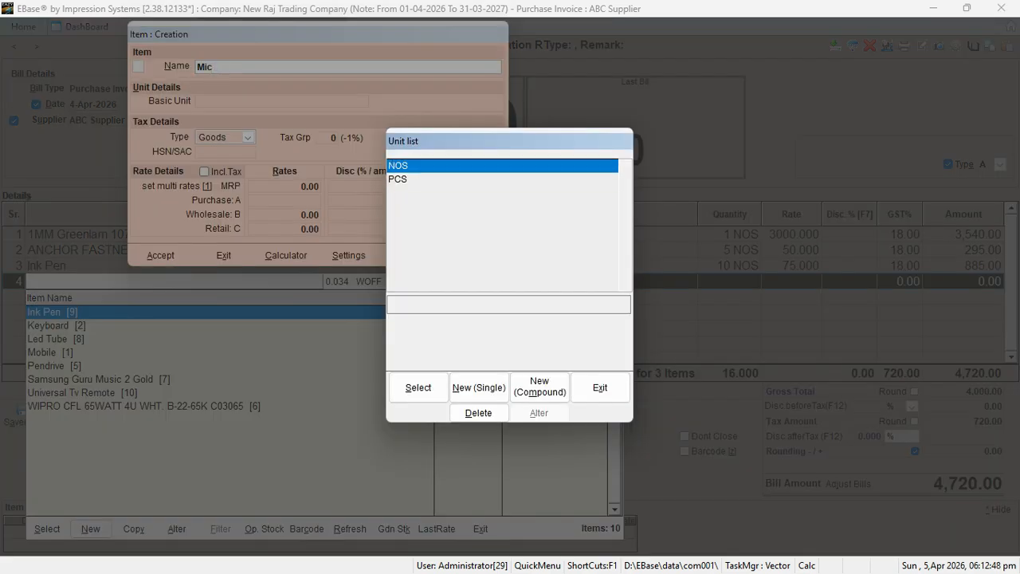
{"action": "left_click", "coordinate": [418, 387]}
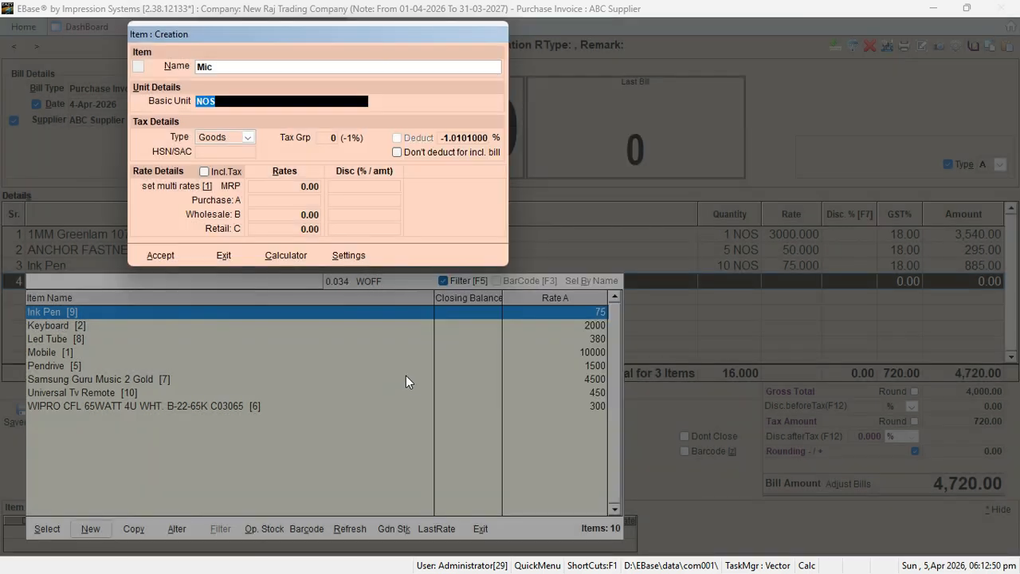
Fill in the Mic item's tax details with type Goods, tax group GST@18% and HSN/SAC code 8547.
{"action": "left_click", "coordinate": [231, 135]}
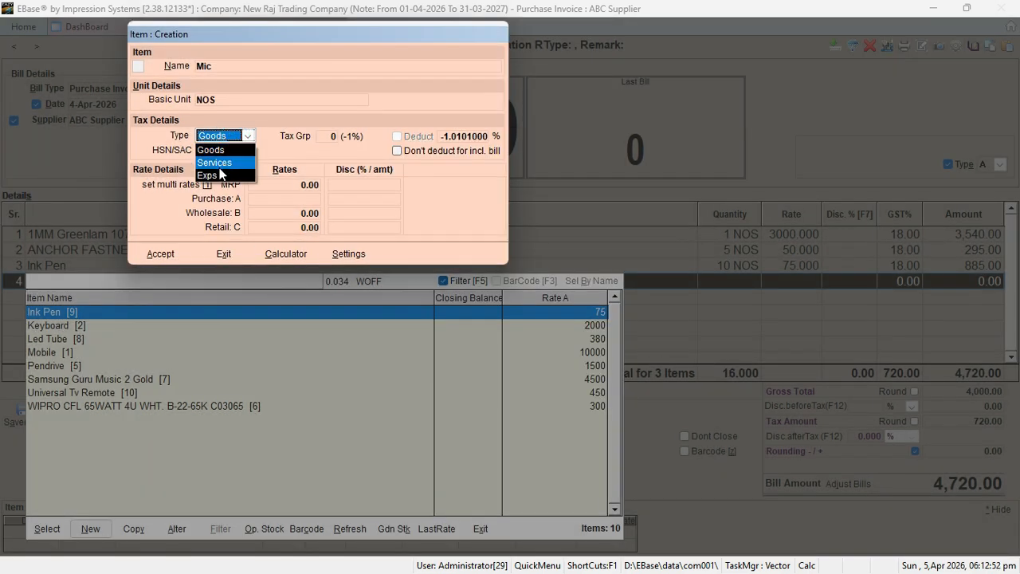
{"action": "left_click", "coordinate": [219, 151]}
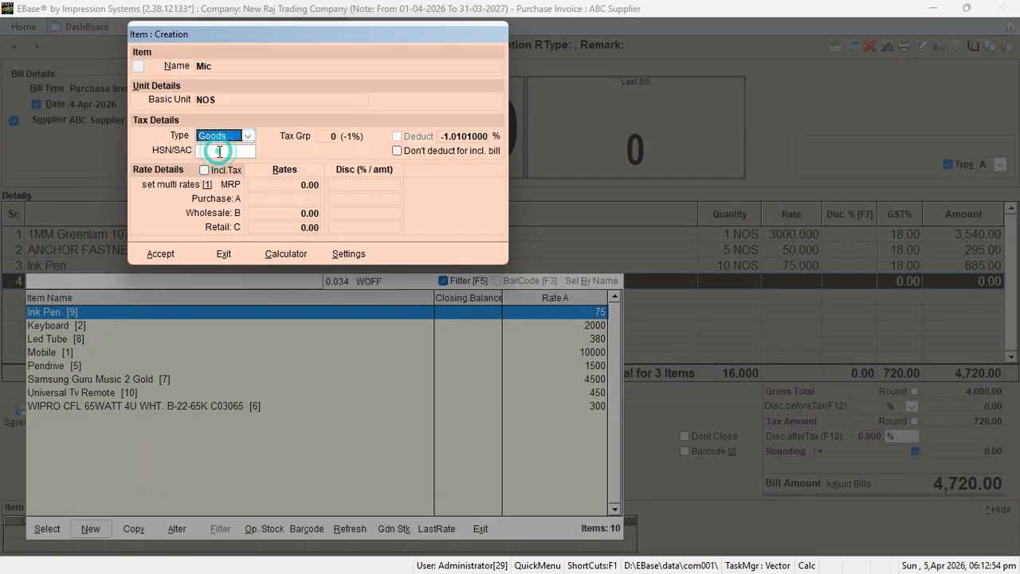
{"action": "key", "text": "Return"}
{"action": "key", "text": "Return"}
{"action": "key", "text": "Up"}
{"action": "key", "text": "Up"}
{"action": "key", "text": "Up"}
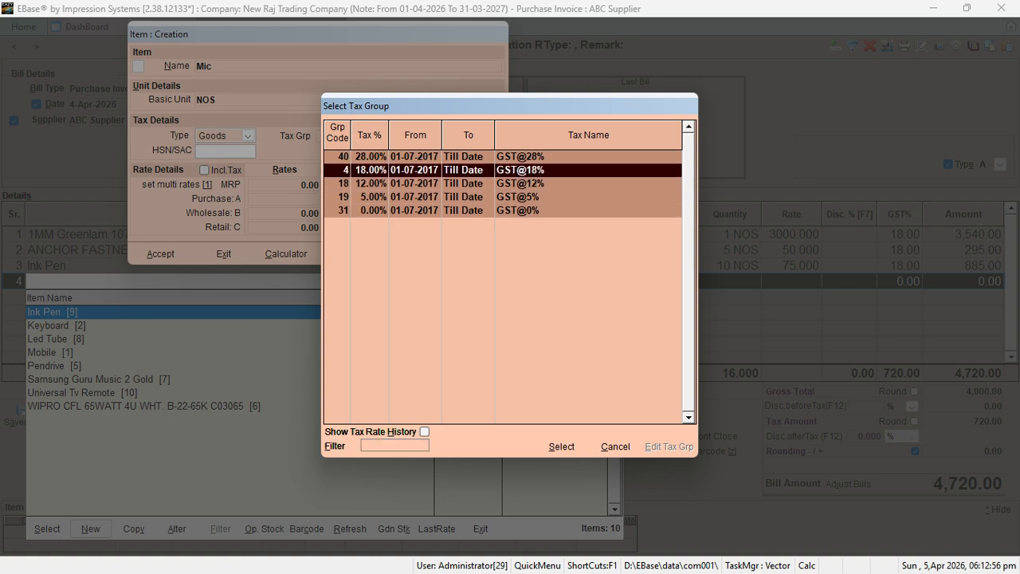
{"action": "key", "text": "Return"}
{"action": "type", "text": "8547"}
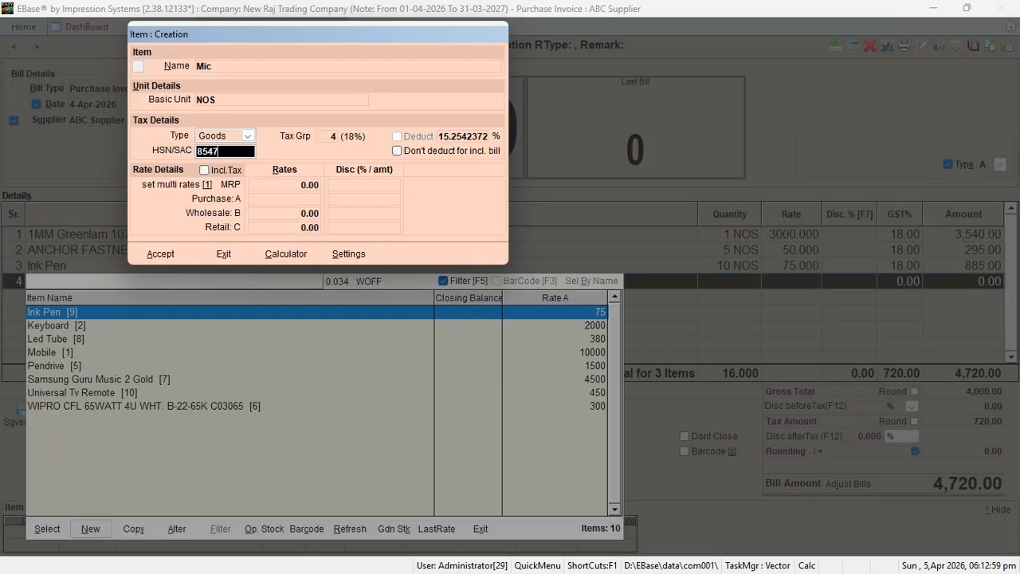
{"action": "key", "text": "Return"}
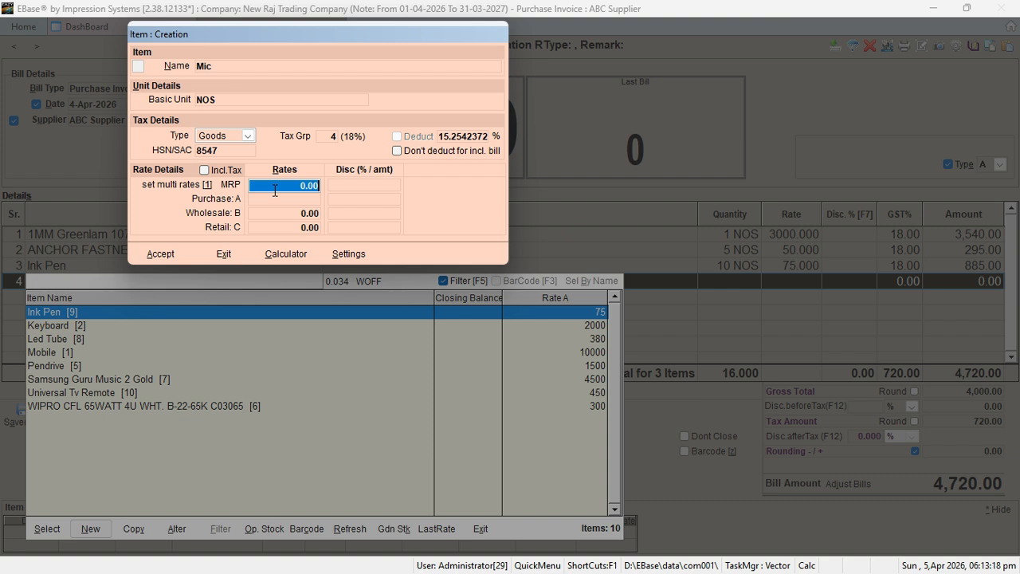
Set the Mic item's rates to MRP 5000, purchase 3500, wholesale 3700 and retail 4000, and save the item.
{"action": "type", "text": "5000"}
{"action": "key", "text": "Return"}
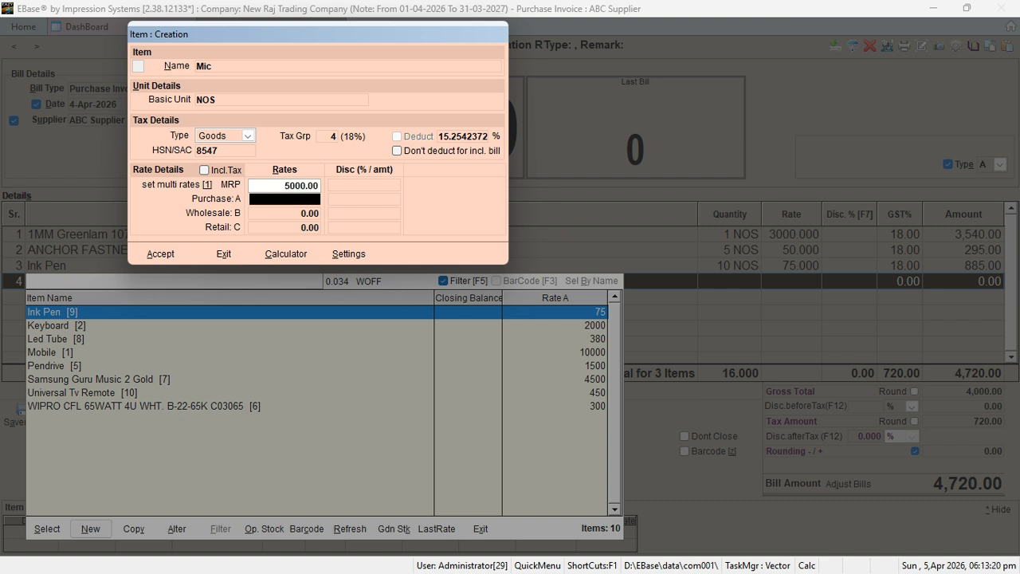
{"action": "type", "text": "3500"}
{"action": "key", "text": "Return"}
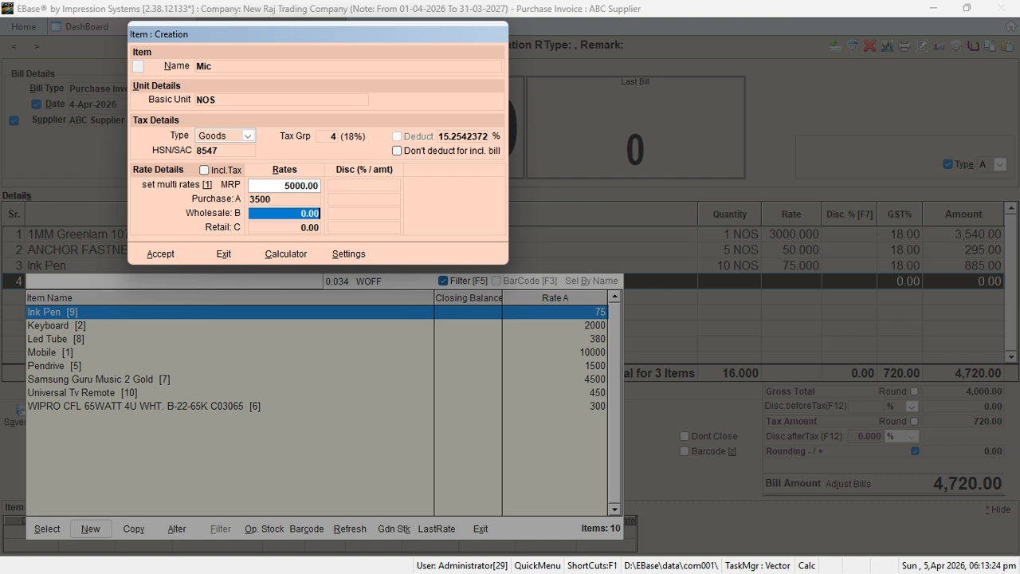
{"action": "type", "text": "3700"}
{"action": "key", "text": "Return"}
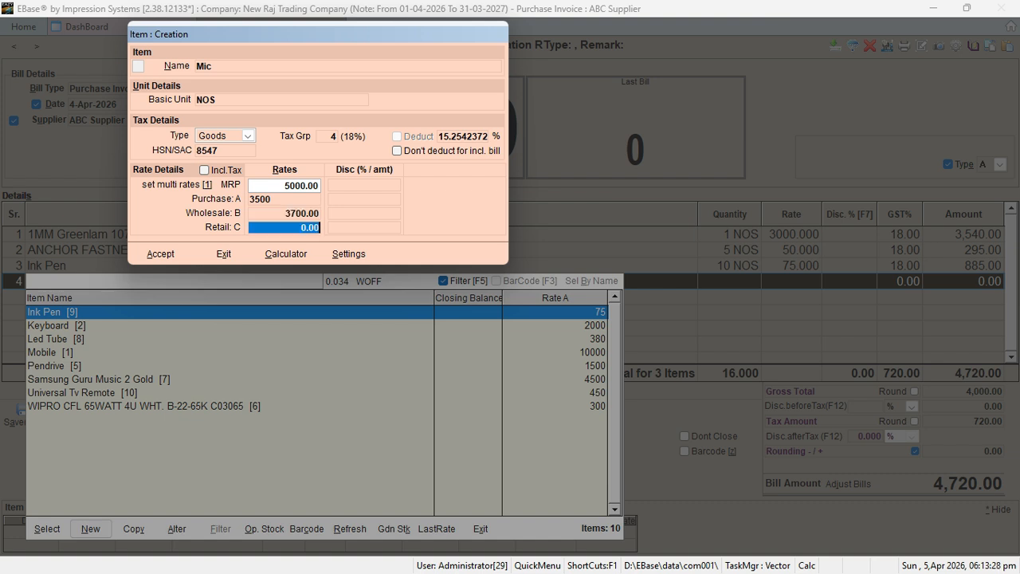
{"action": "type", "text": "4000"}
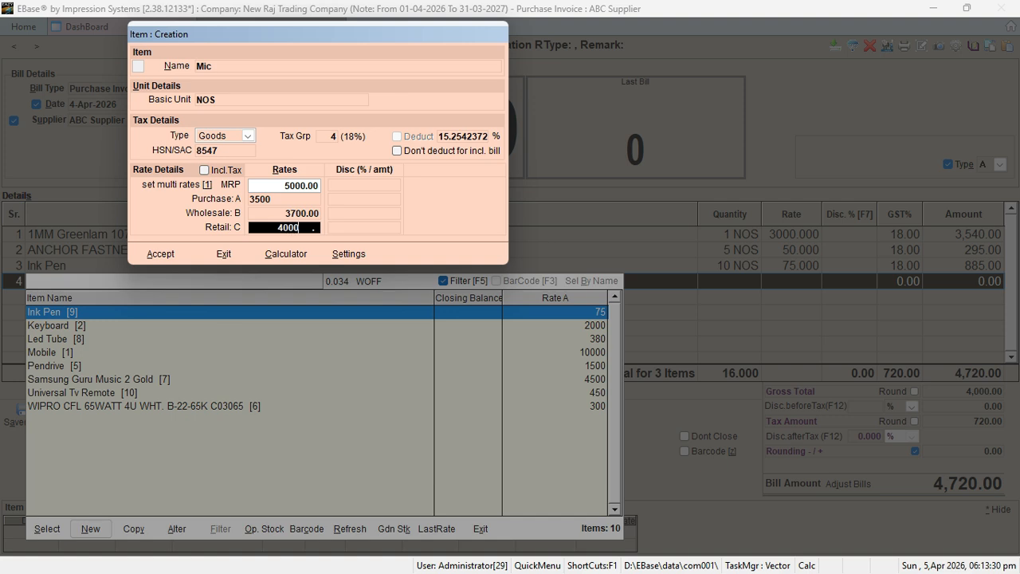
{"action": "key", "text": "Return"}
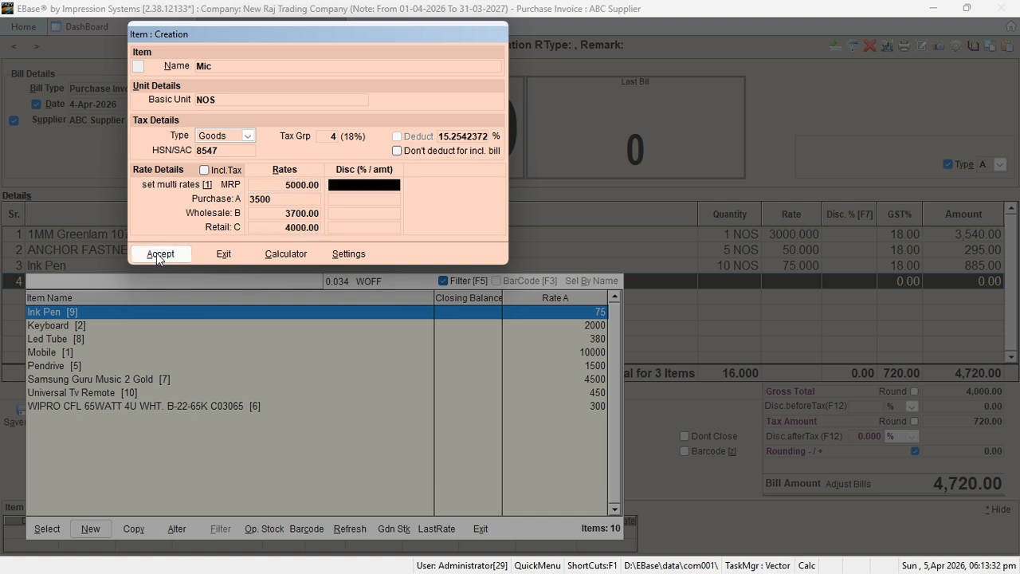
{"action": "left_click", "coordinate": [158, 254]}
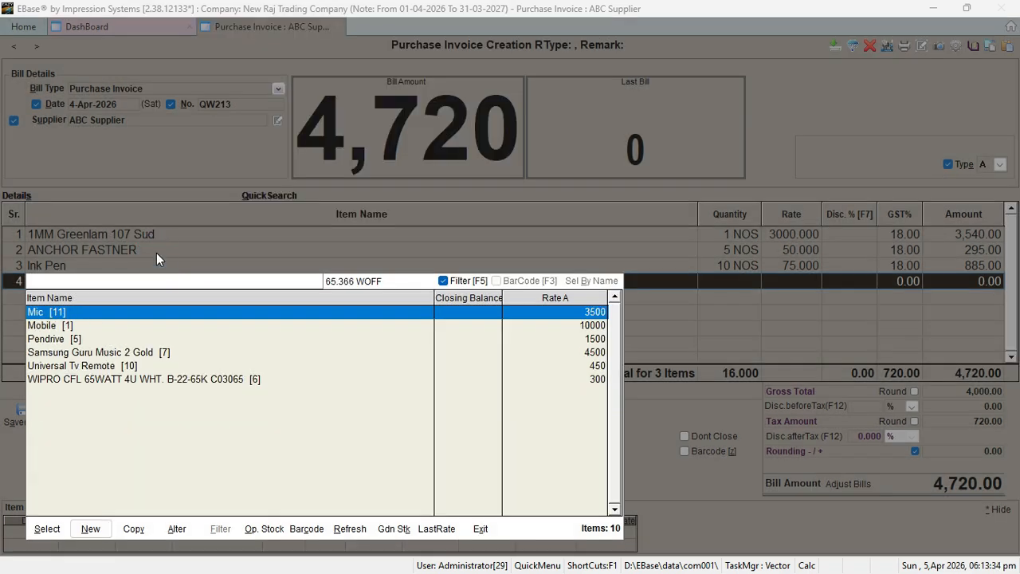
Add the new Mic item to the invoice's fourth row with quantity 2.
{"action": "key", "text": "Return"}
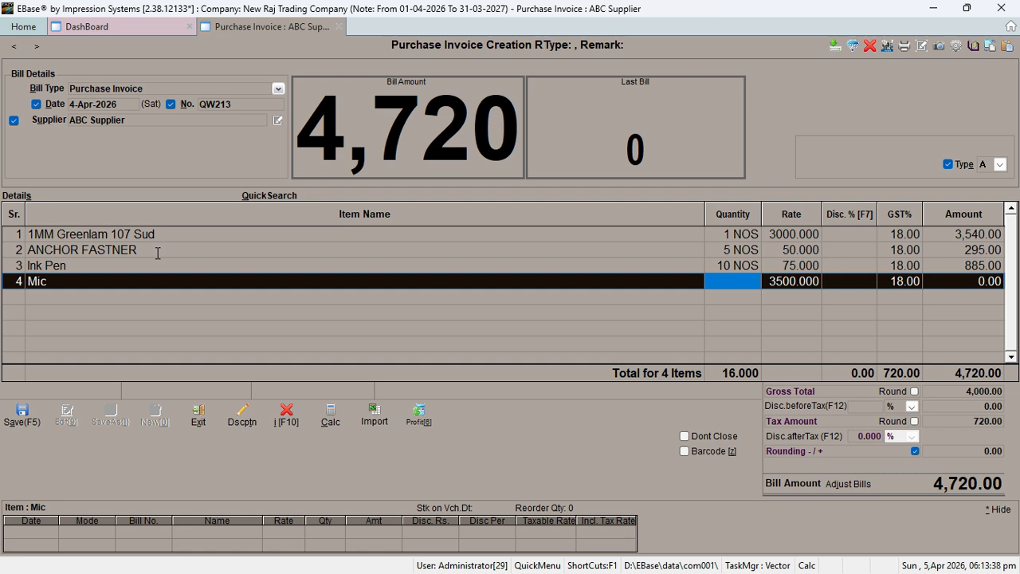
{"action": "type", "text": "2"}
{"action": "key", "text": "Return"}
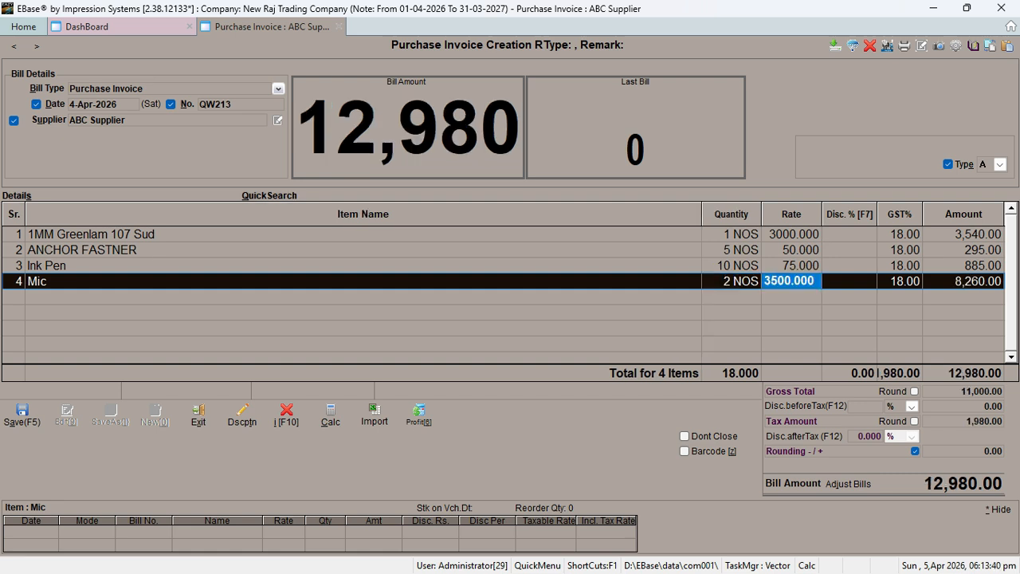
Save the purchase invoice without printing it and return to the dashboard.
{"action": "left_click", "coordinate": [29, 415]}
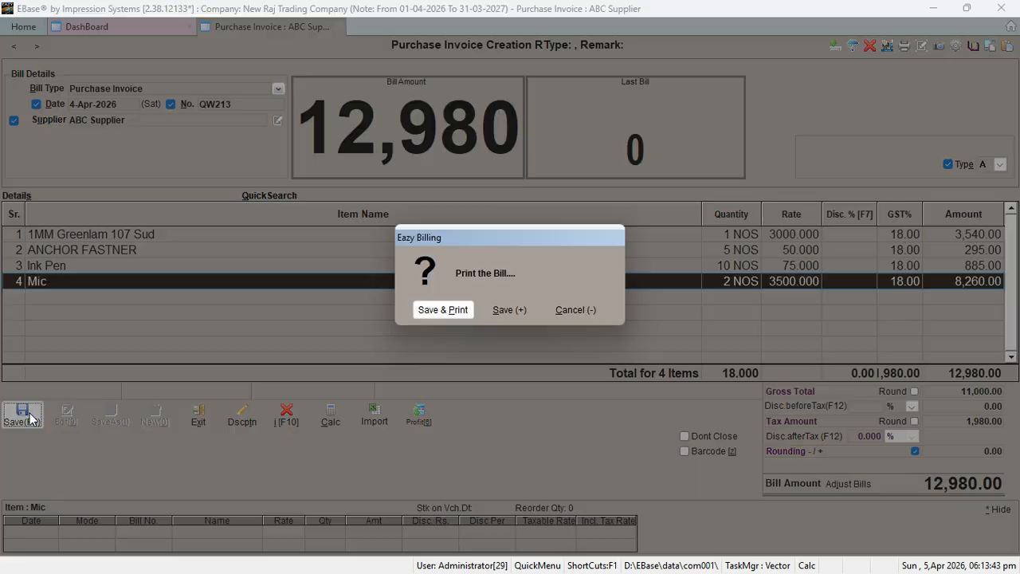
{"action": "left_click", "coordinate": [514, 309]}
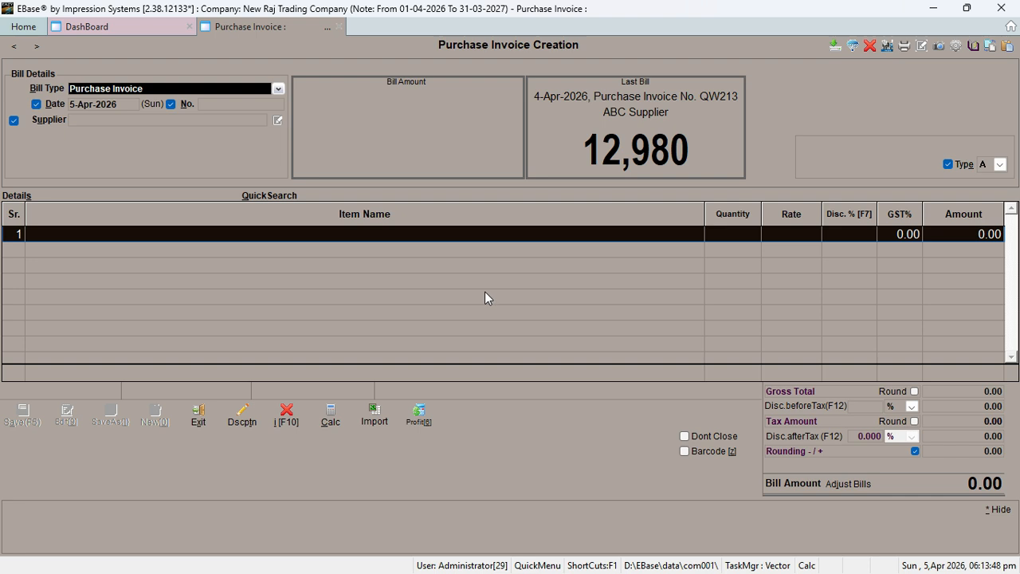
{"action": "key", "text": "Escape"}
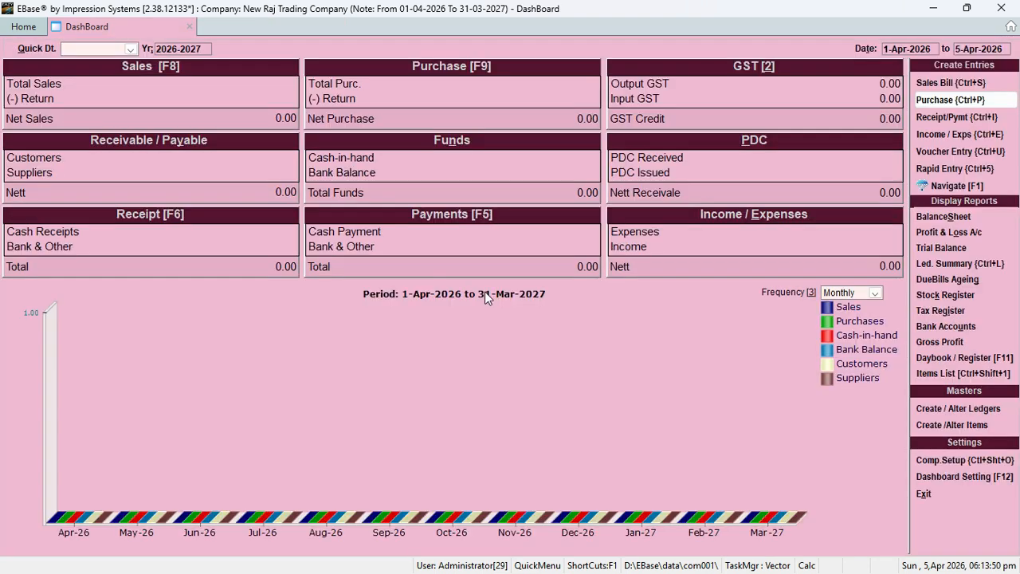
View the stock movements of 1MM Greenlam 107 Sud from the Stock Register, starting the period at 04.04.2026.
{"action": "left_click", "coordinate": [926, 297]}
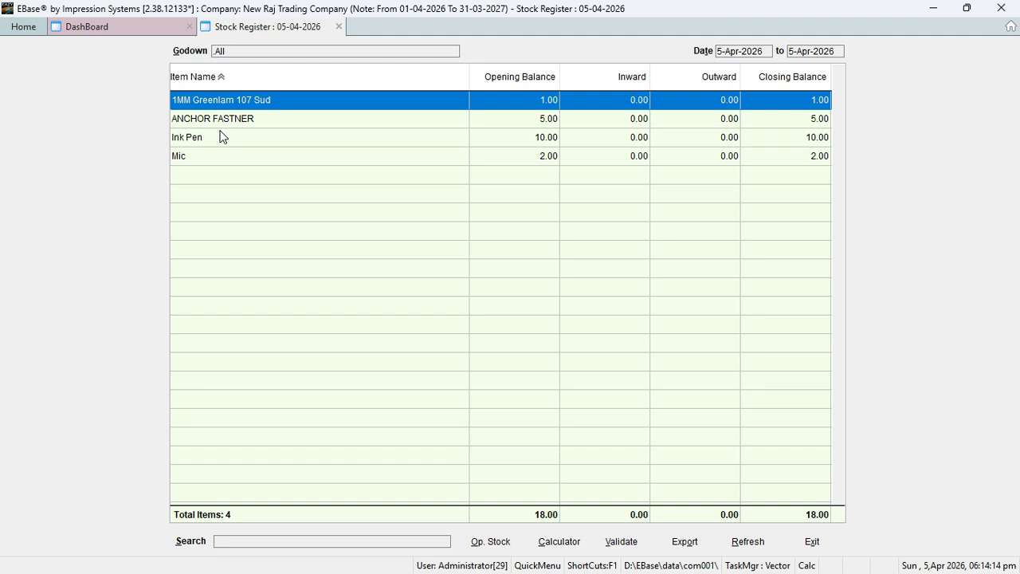
{"action": "key", "text": "Return"}
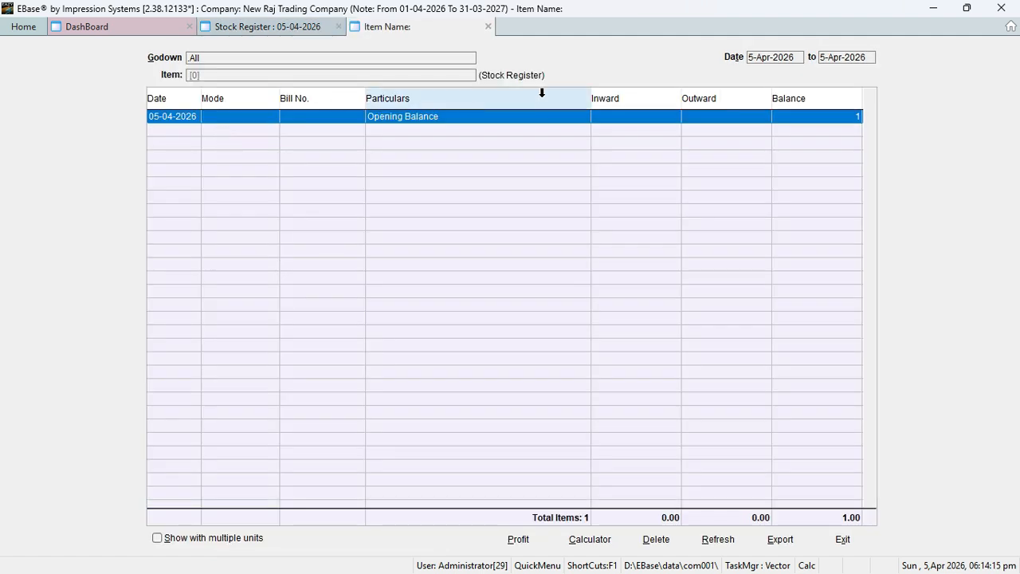
{"action": "left_click", "coordinate": [773, 56]}
{"action": "type", "text": "04.04.2026"}
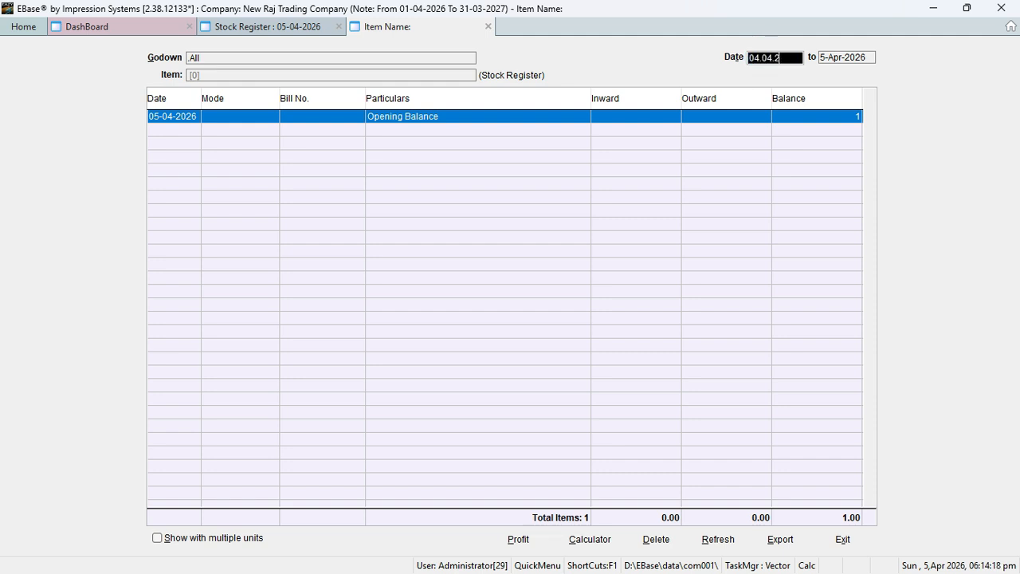
{"action": "key", "text": "Return"}
{"action": "key", "text": "Return"}
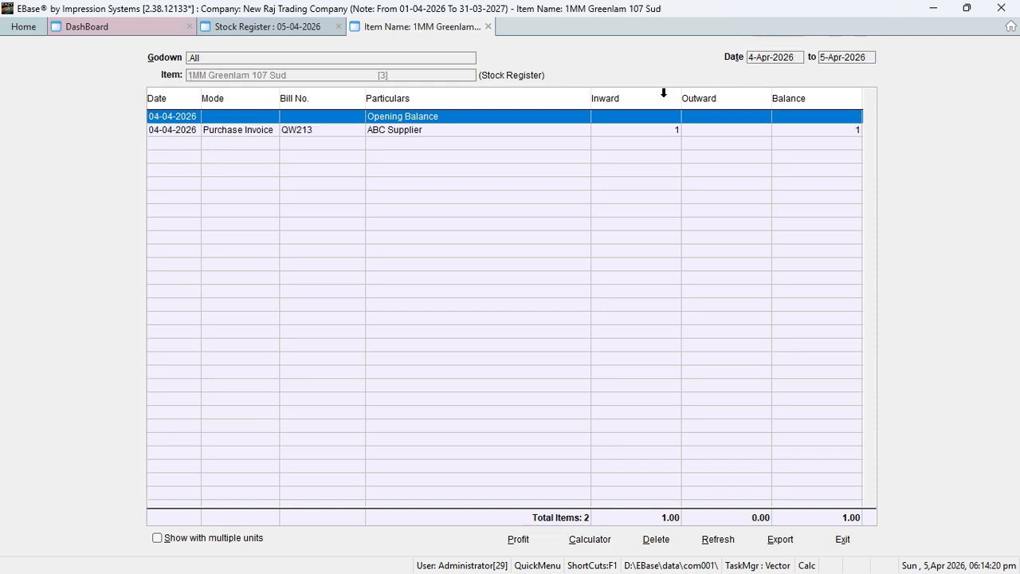
View the ABC Supplier purchase invoice behind the item's stock entry and return to the Stock Register.
{"action": "left_click", "coordinate": [427, 129]}
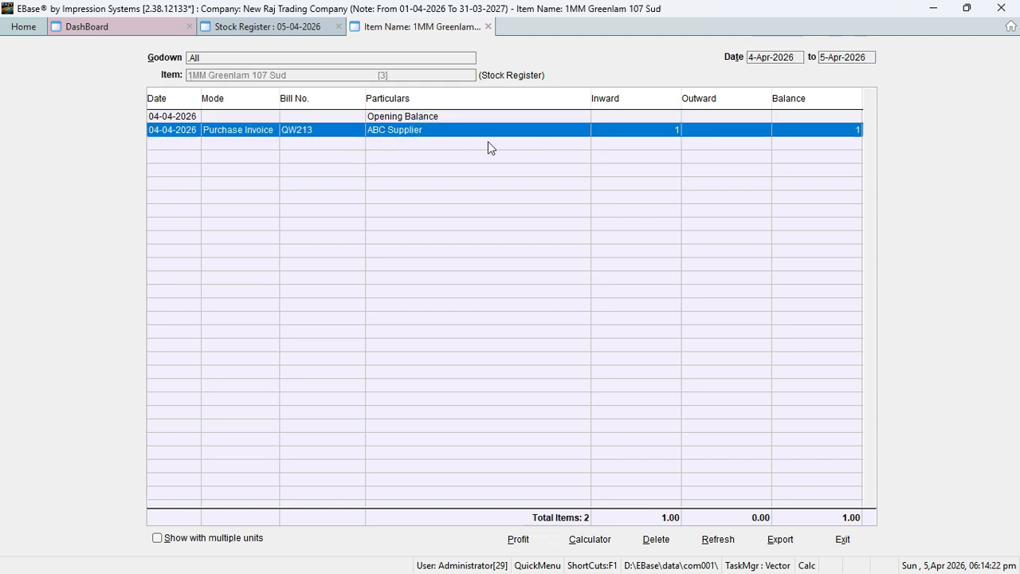
{"action": "key", "text": "Return"}
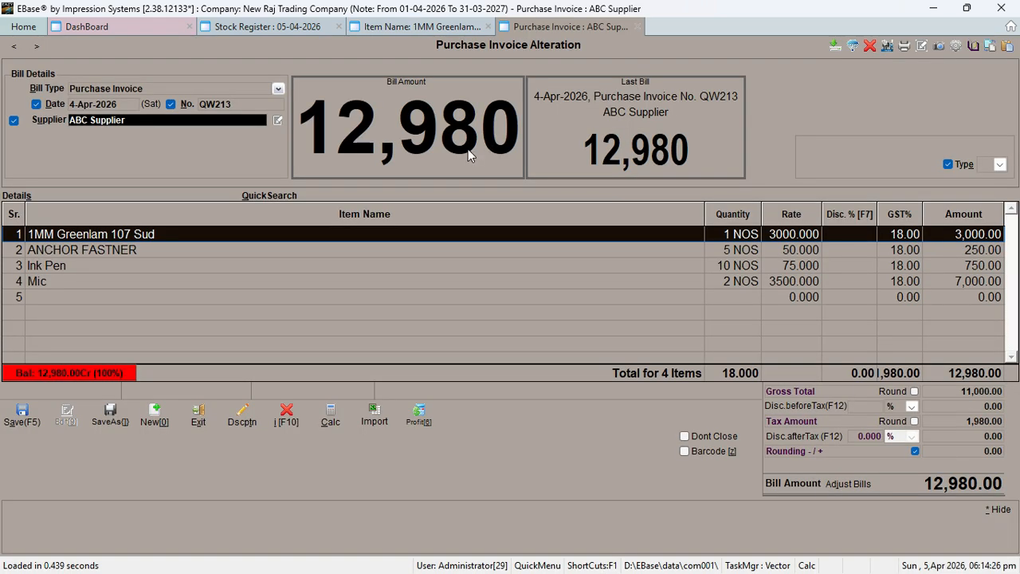
{"action": "key", "text": "Escape"}
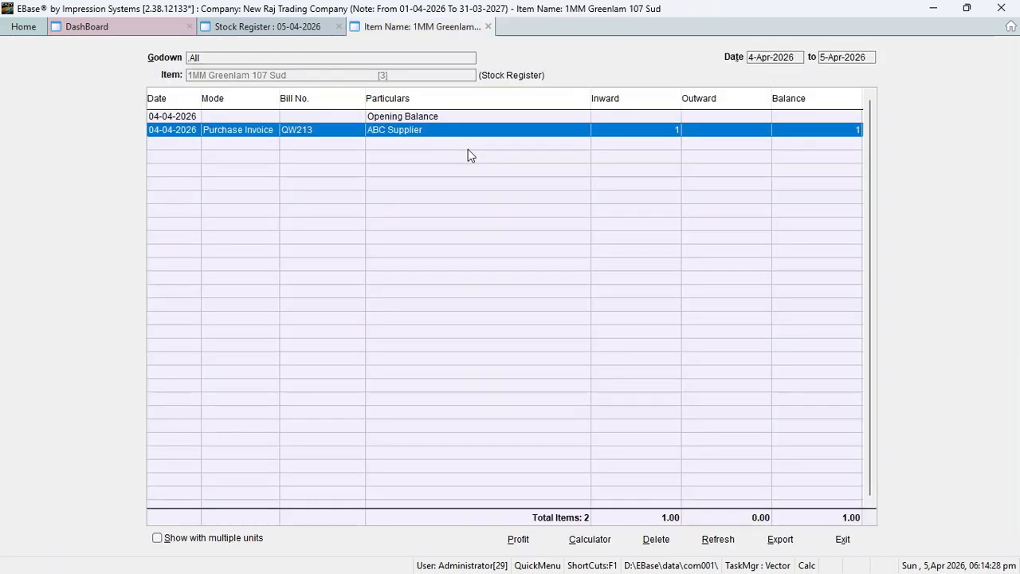
{"action": "key", "text": "Escape"}
Check the Mic item's stock balance in the Stock Register and close the report.
{"action": "key", "text": "Down"}
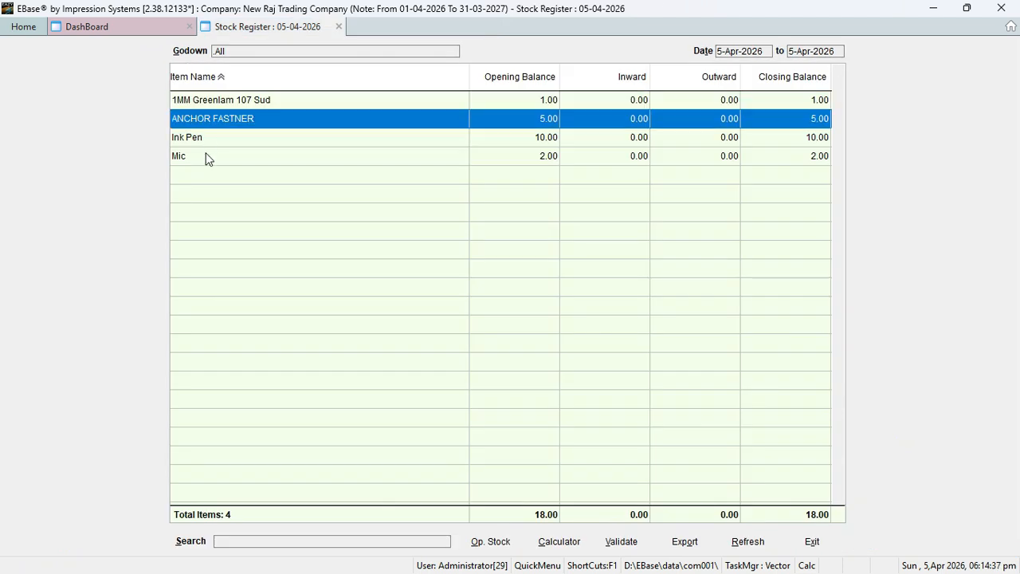
{"action": "left_click", "coordinate": [206, 158]}
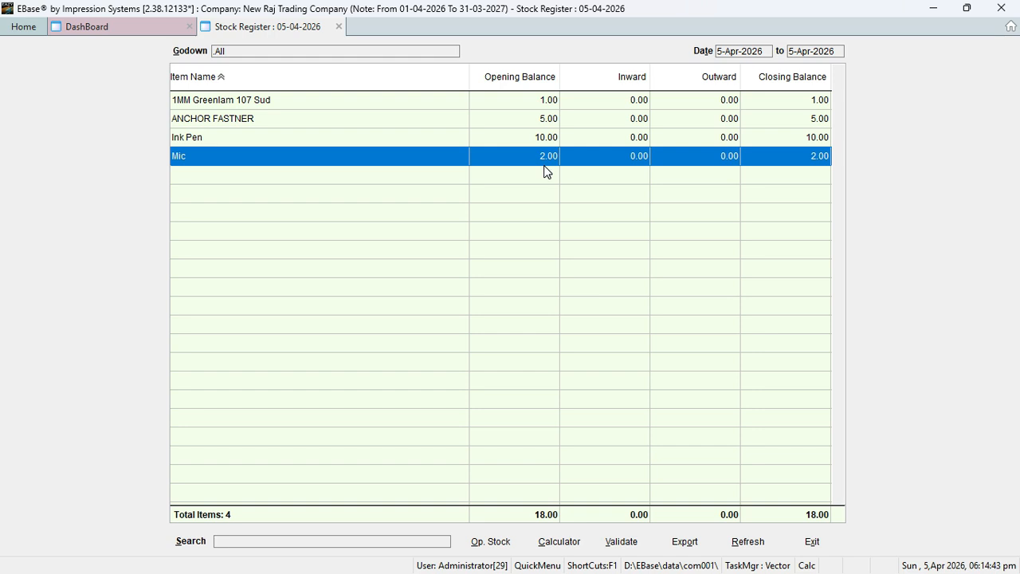
{"action": "key", "text": "Escape"}
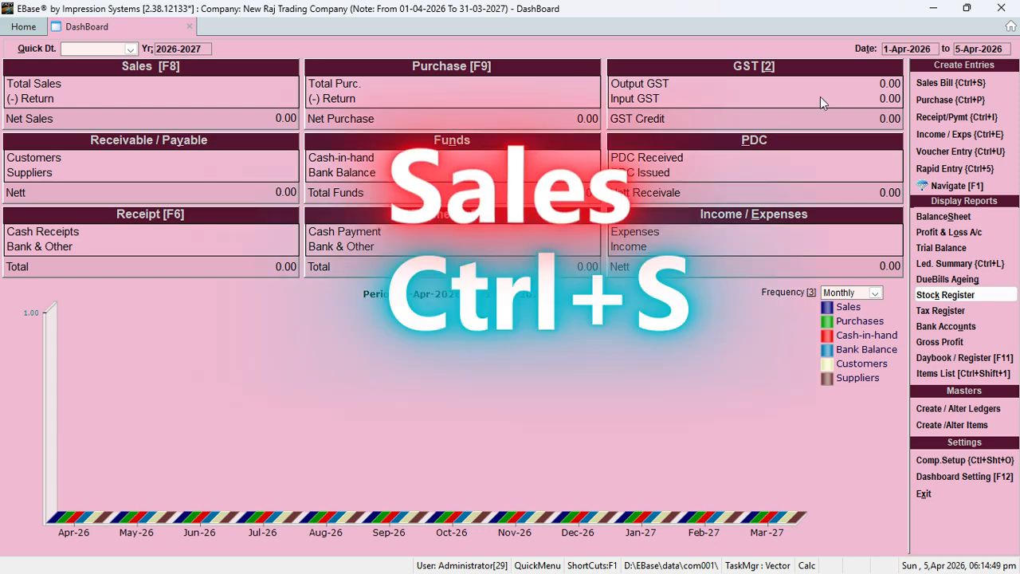
Start a new sales bill of type Credit Memo with Laxmi Trading Co as the customer.
{"action": "left_click", "coordinate": [940, 82]}
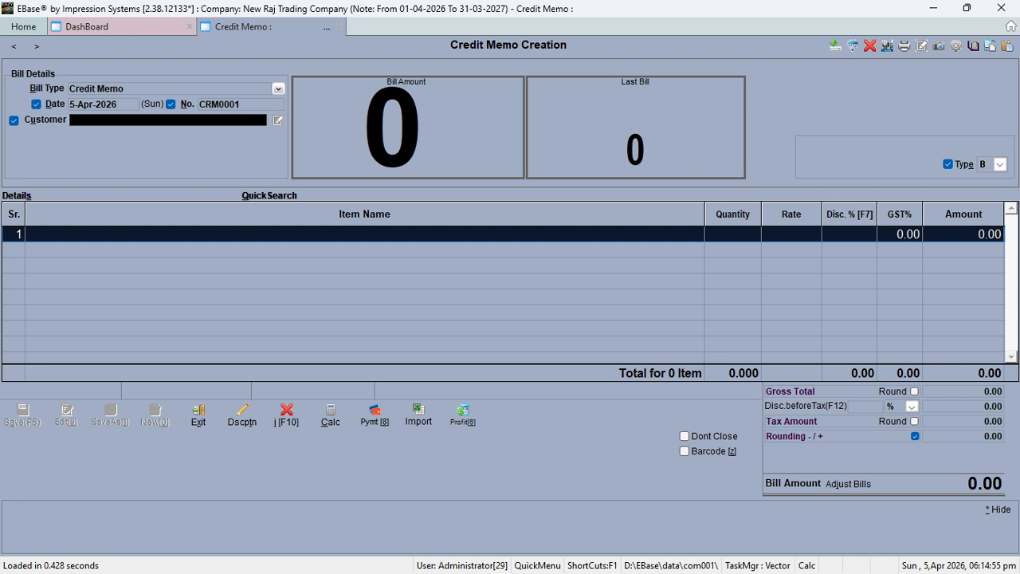
{"action": "key", "text": "Return"}
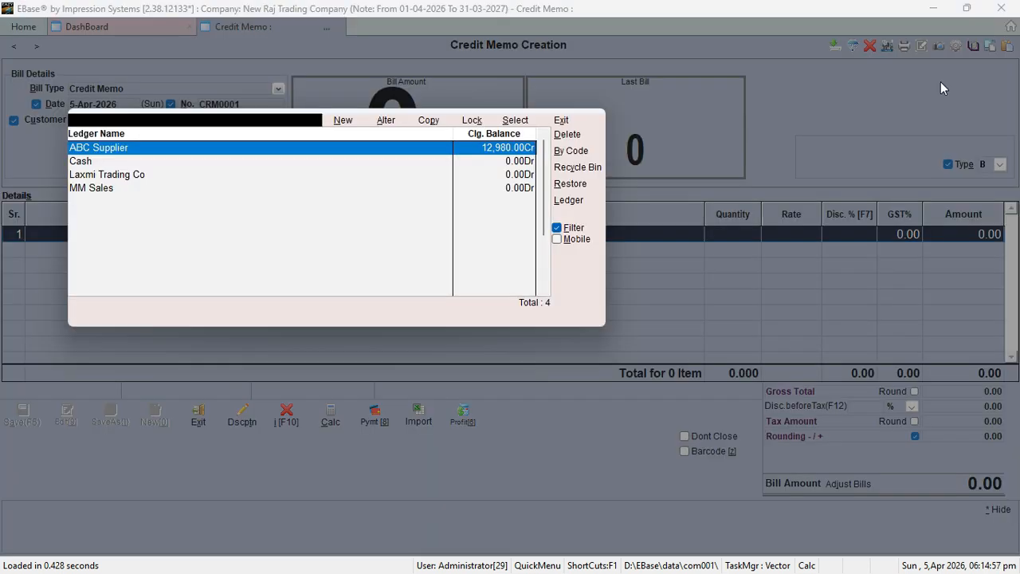
{"action": "key", "text": "Down"}
{"action": "key", "text": "Down"}
{"action": "key", "text": "Return"}
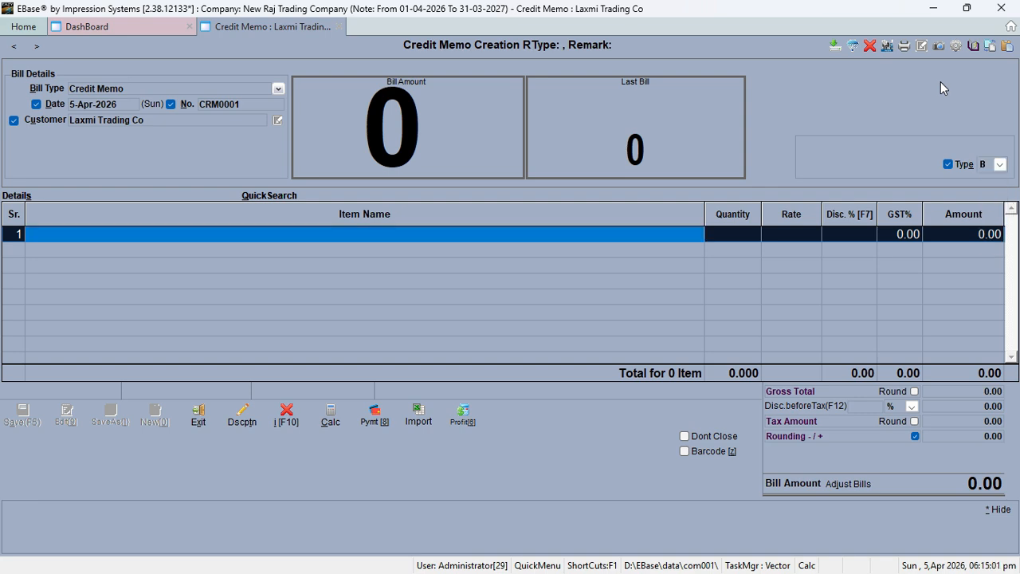
Add Mic as the first credit memo item with quantity 1, accepting the default rate and no discount.
{"action": "type", "text": "Mi"}
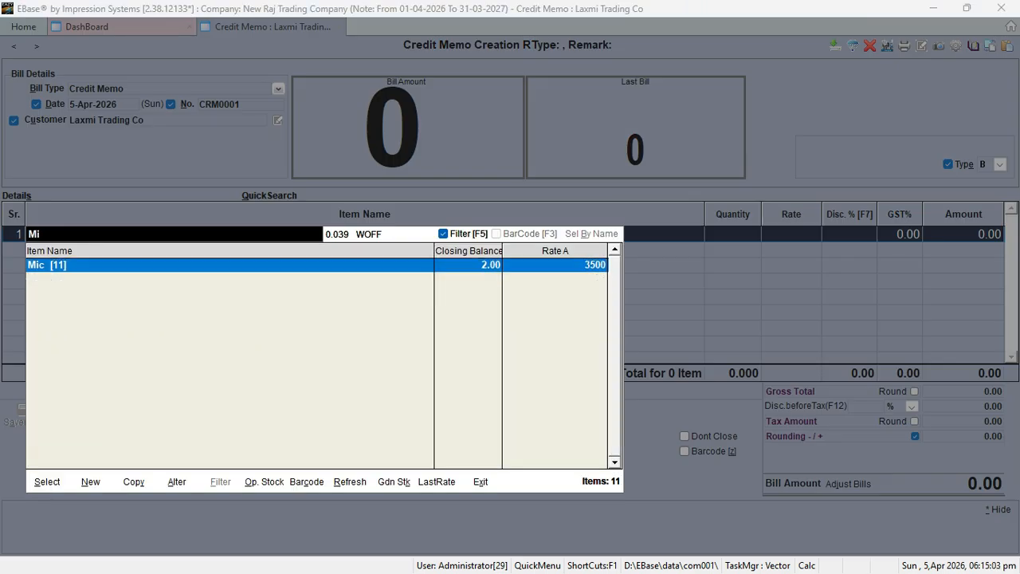
{"action": "key", "text": "Return"}
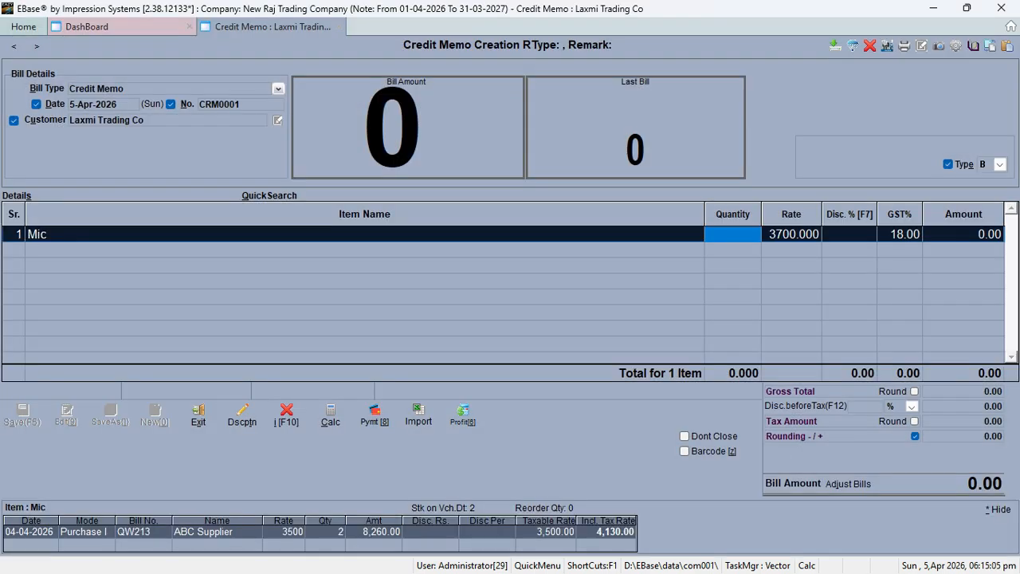
{"action": "type", "text": "1"}
{"action": "key", "text": "Return"}
{"action": "key", "text": "Return"}
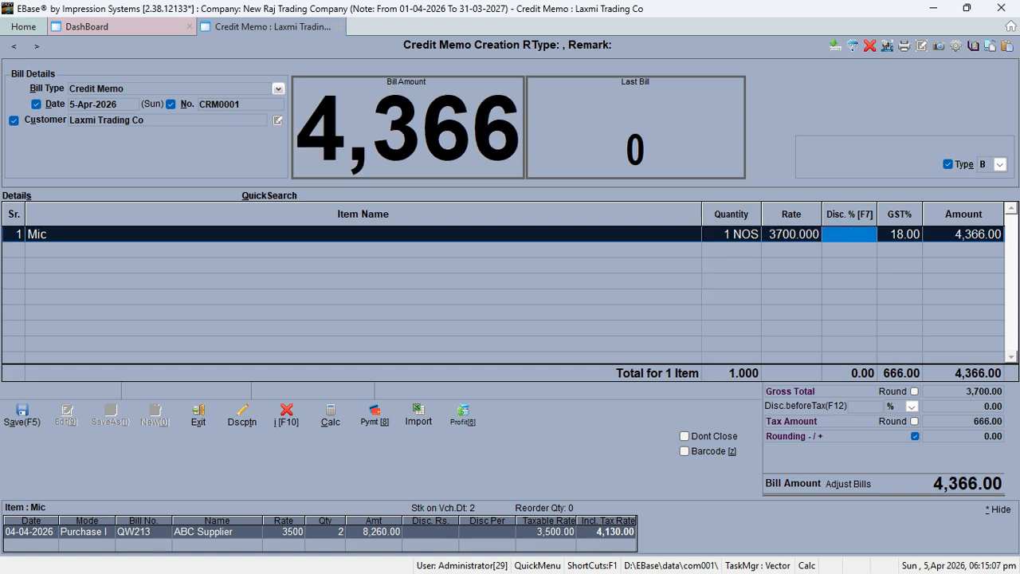
{"action": "key", "text": "Return"}
Add Ink Pen as the second credit memo item with quantity 1.
{"action": "type", "text": "i"}
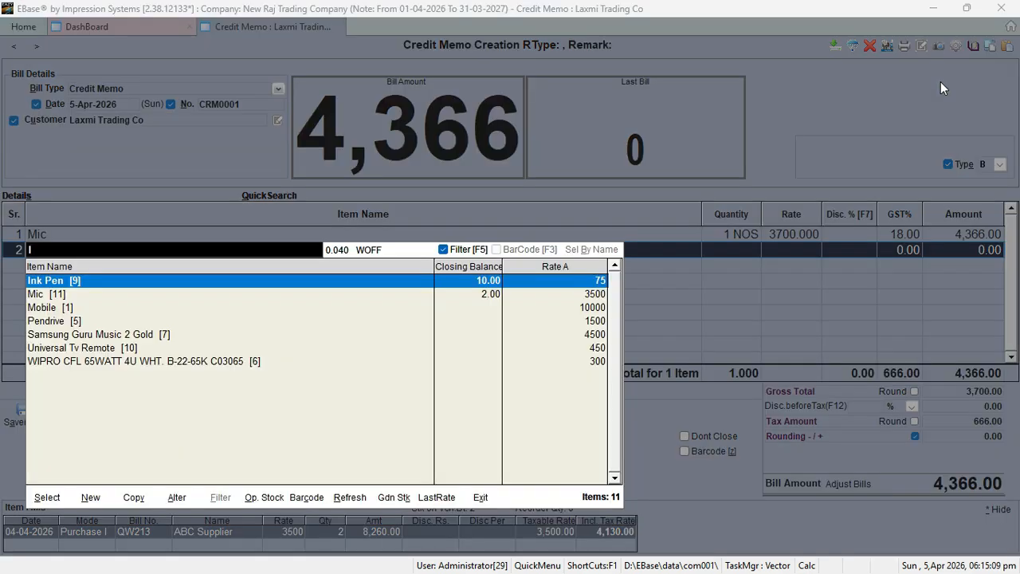
{"action": "key", "text": "Return"}
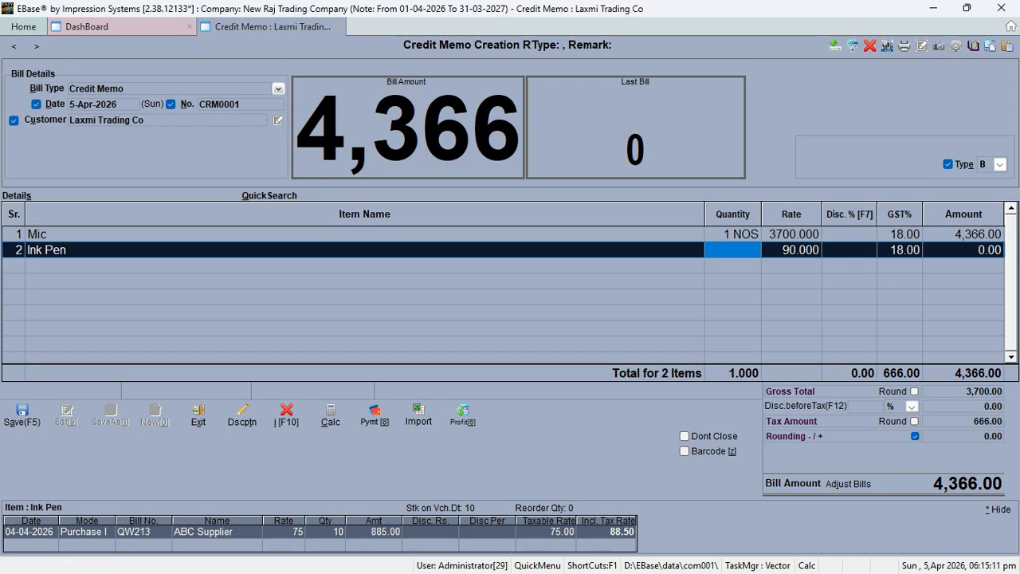
{"action": "type", "text": "1"}
{"action": "key", "text": "Return"}
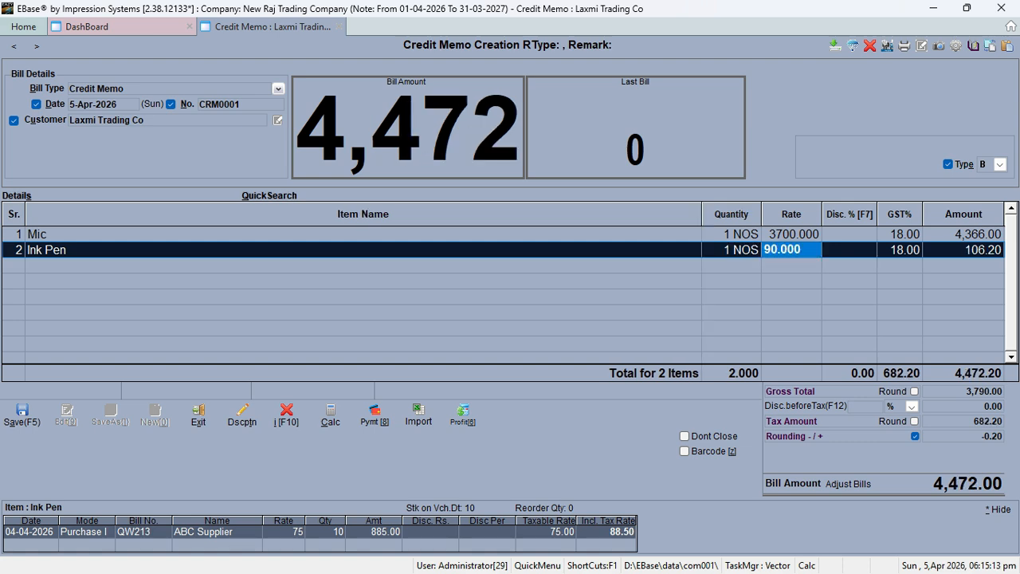
Save the credit memo with the print option, review its print preview in the Credit Memo format and close the preview.
{"action": "key", "text": "F5"}
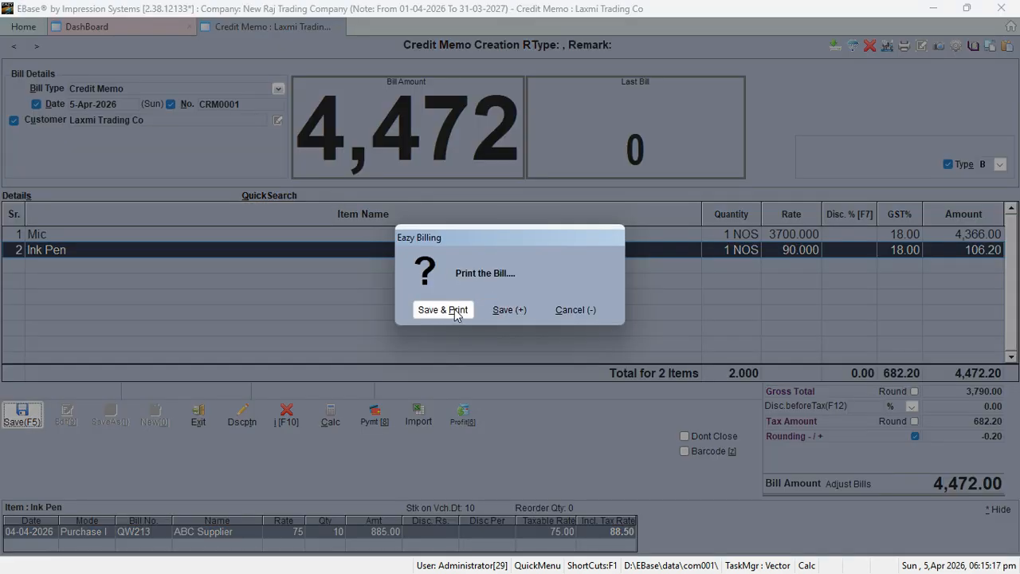
{"action": "left_click", "coordinate": [455, 310]}
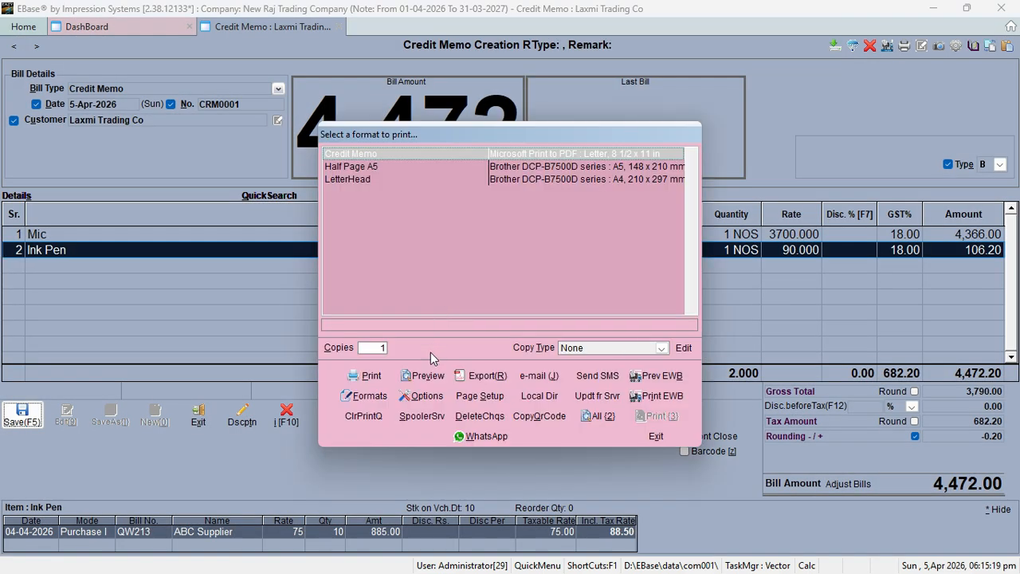
{"action": "left_click", "coordinate": [425, 375]}
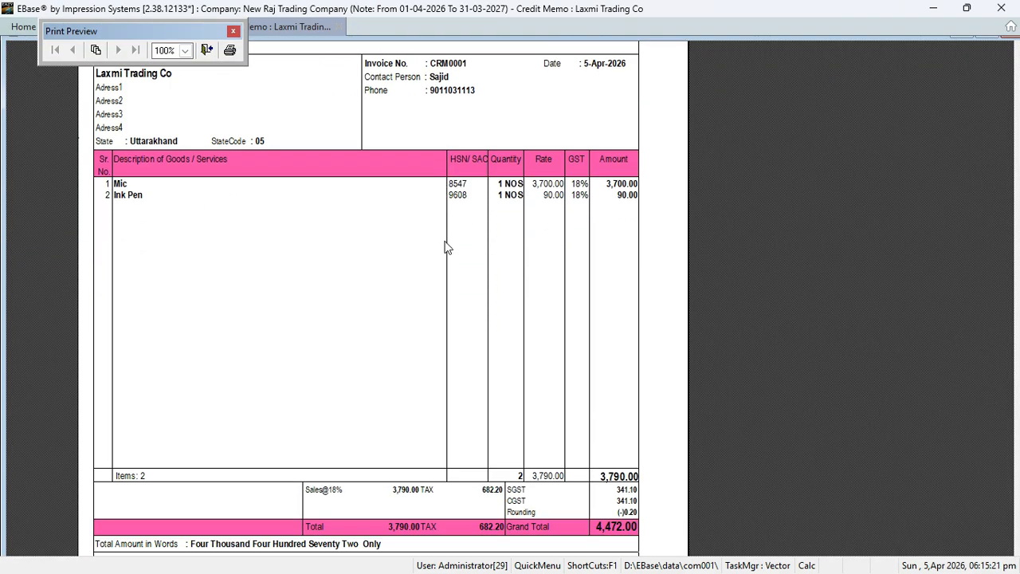
{"action": "scroll", "coordinate": [447, 247], "scroll_direction": "down", "scroll_amount": 3}
{"action": "scroll", "coordinate": [446, 247], "scroll_direction": "up", "scroll_amount": 4}
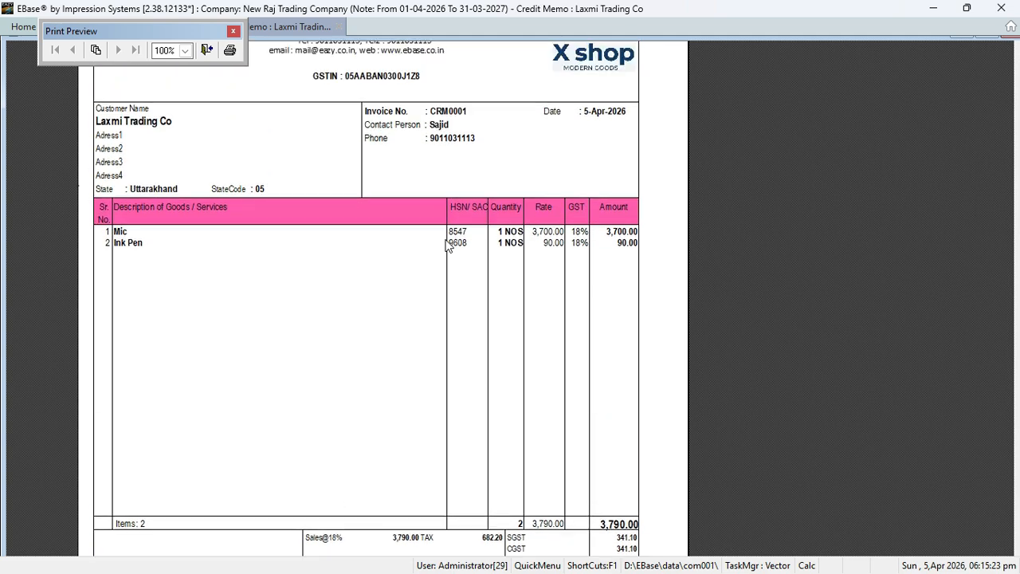
{"action": "scroll", "coordinate": [446, 246], "scroll_direction": "up", "scroll_amount": 2}
{"action": "key", "text": "Escape"}
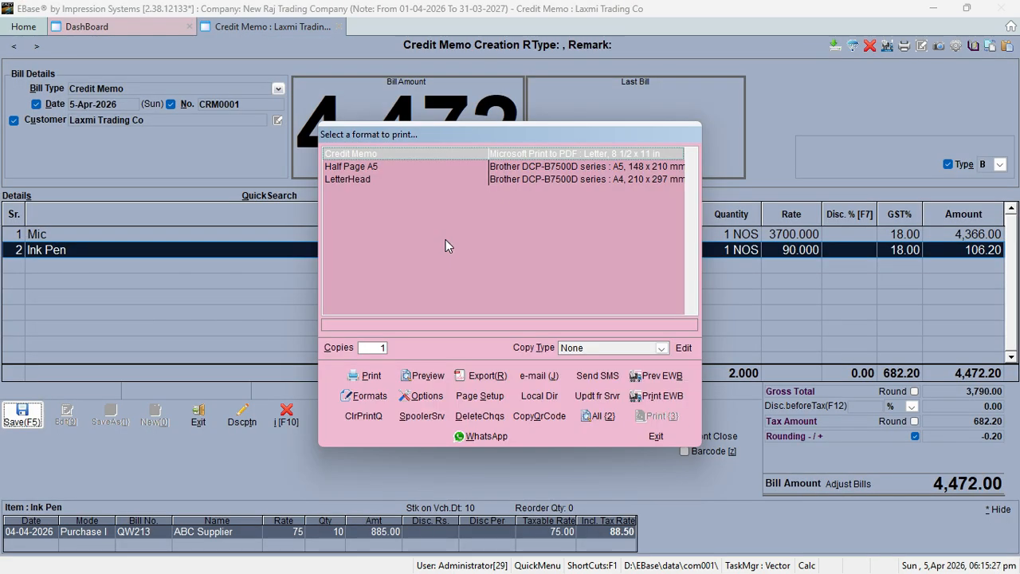
Close the print format selection and the saved credit memo, and open the Stock Register report.
{"action": "key", "text": "Escape"}
{"action": "key", "text": "Escape"}
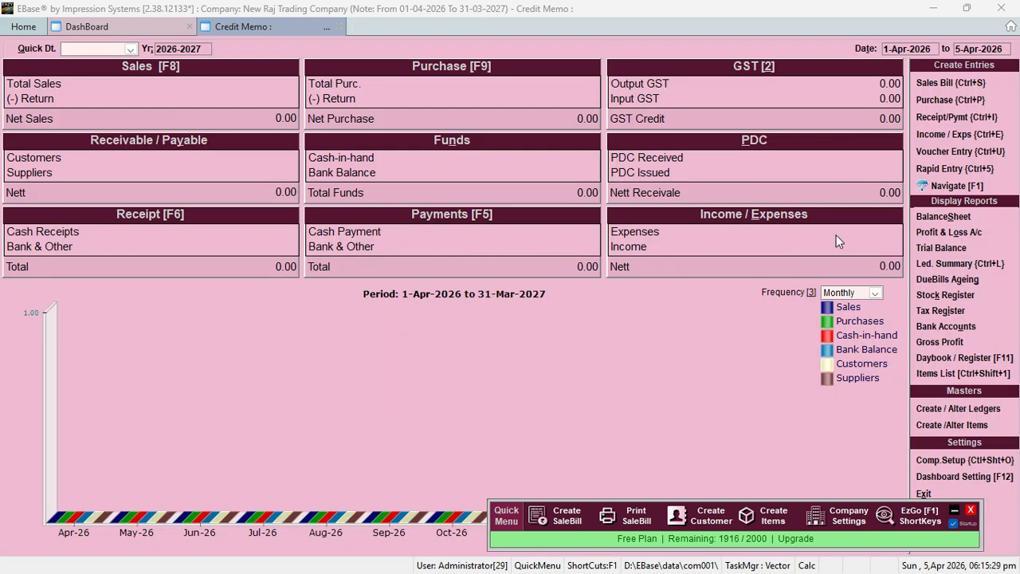
{"action": "left_click", "coordinate": [952, 295]}
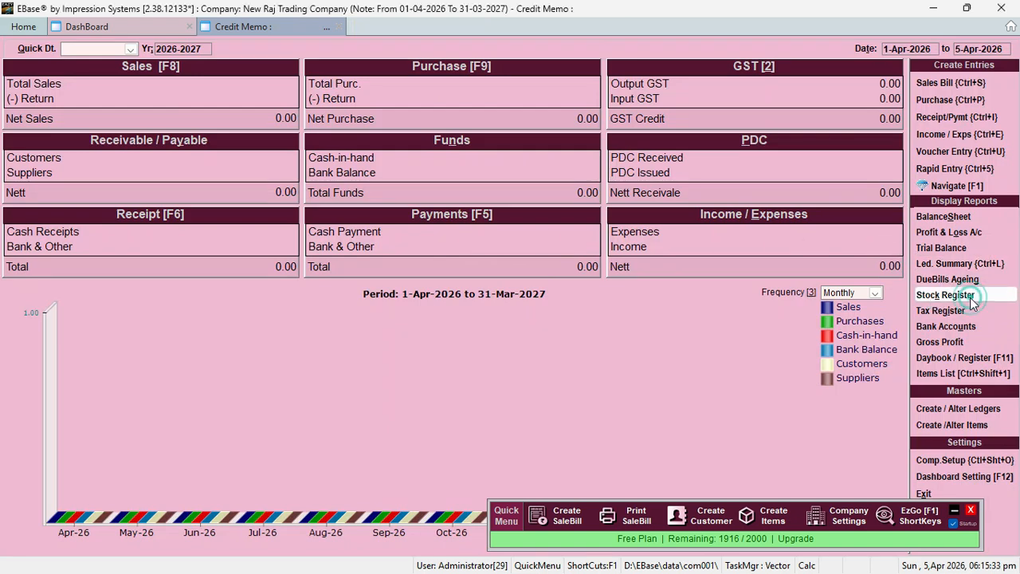
{"action": "left_click", "coordinate": [604, 345]}
Set the stock register's start date to 4-Apr-2026 and examine the inward, outward and closing quantities of Mic and Ink Pen.
{"action": "left_click", "coordinate": [725, 51]}
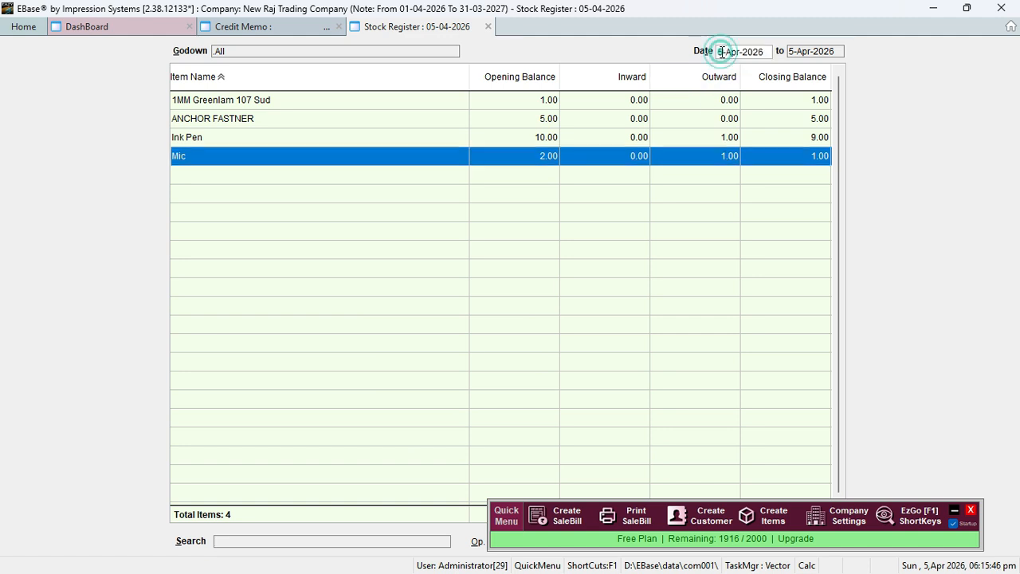
{"action": "type", "text": "04.04"}
{"action": "key", "text": "Return"}
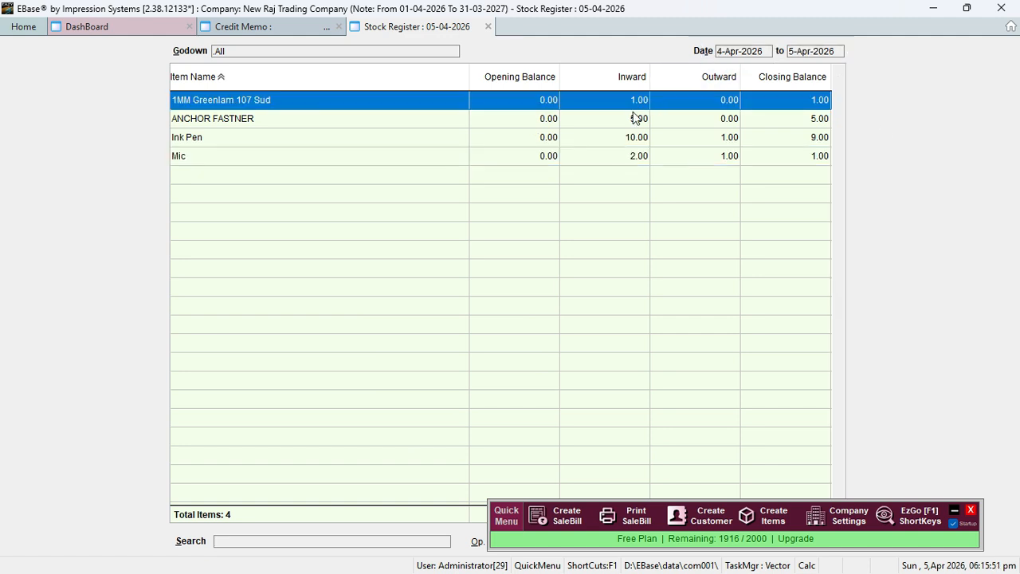
{"action": "left_click", "coordinate": [639, 157]}
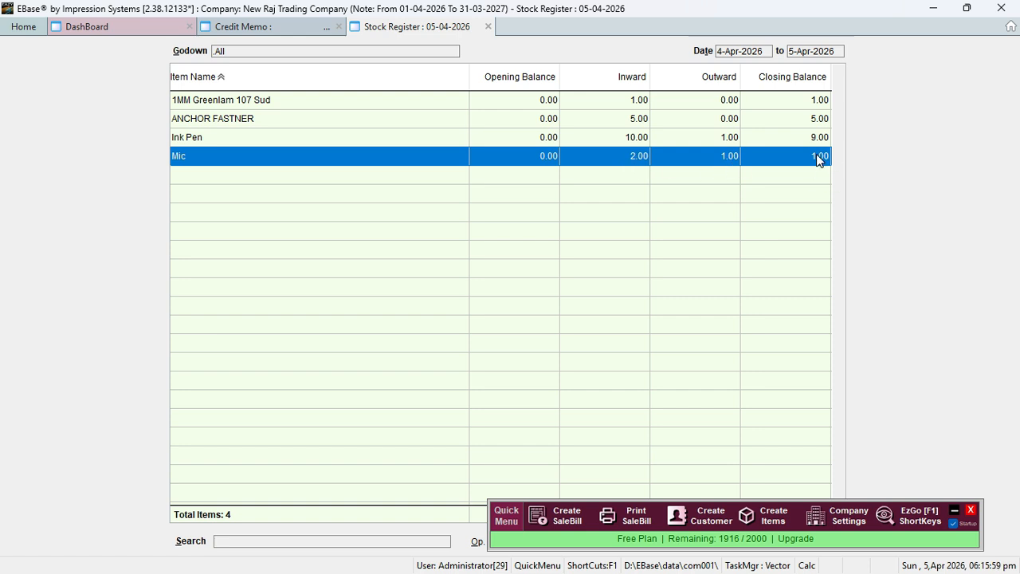
{"action": "left_click", "coordinate": [629, 140]}
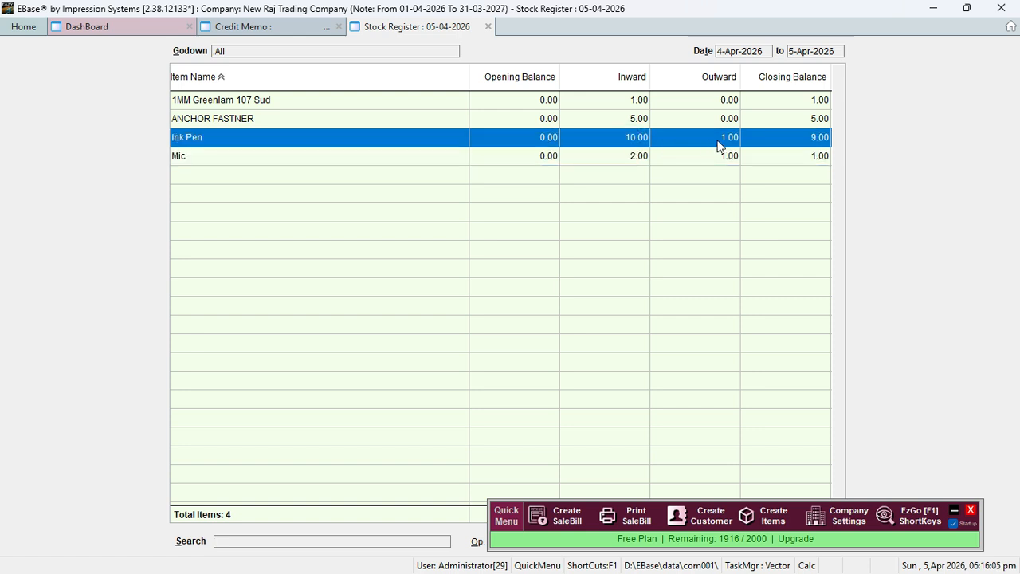